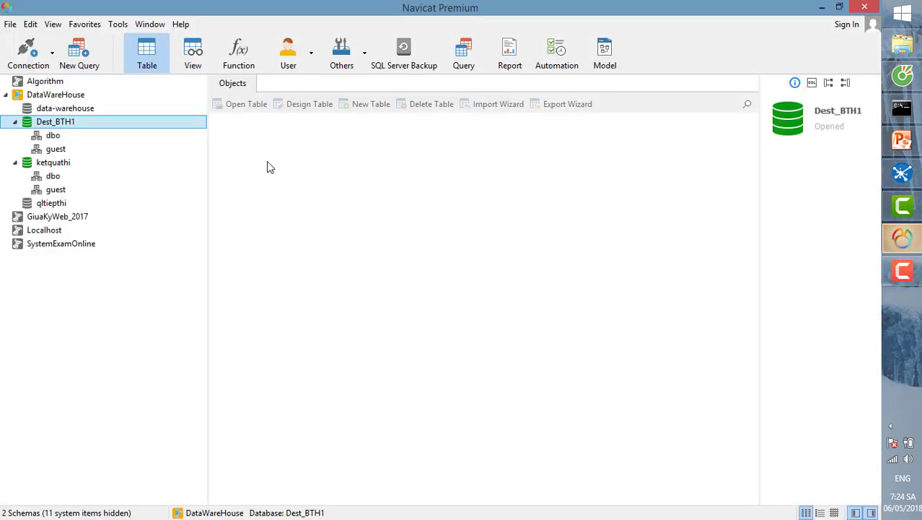
- Switch to the ketquathi database under the DataWareHouse connection in Navicat
{"action": "left_click", "coordinate": [53, 164]}
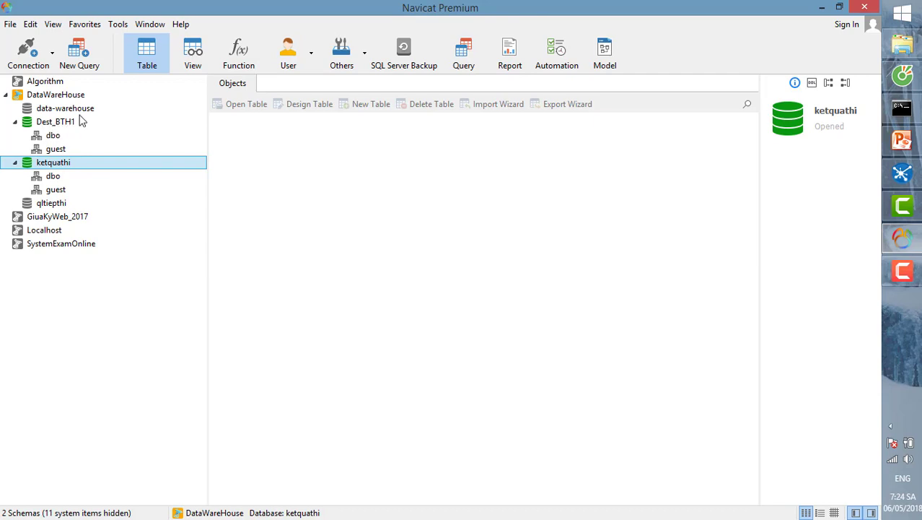
- List the tables in ketquathi's dbo schema, then bring the PowerPoint slides forward
{"action": "double_click", "coordinate": [64, 176]}
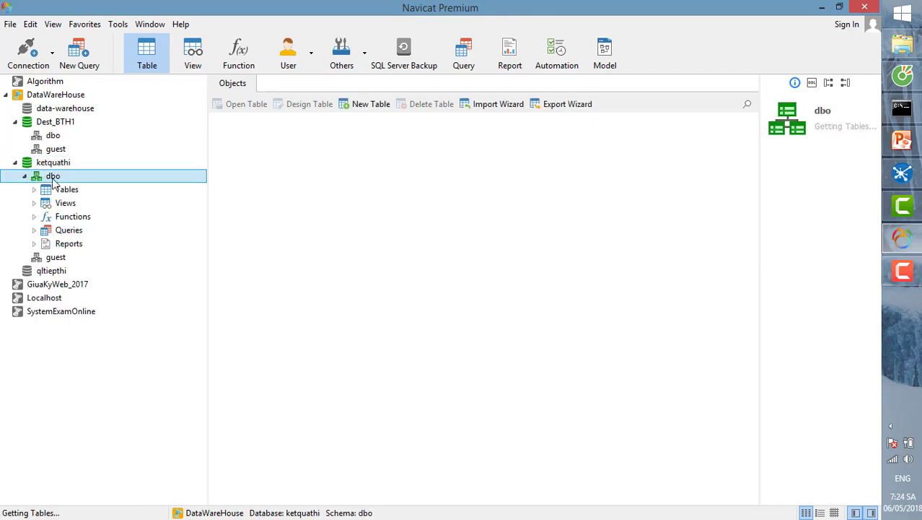
{"action": "left_click", "coordinate": [34, 190]}
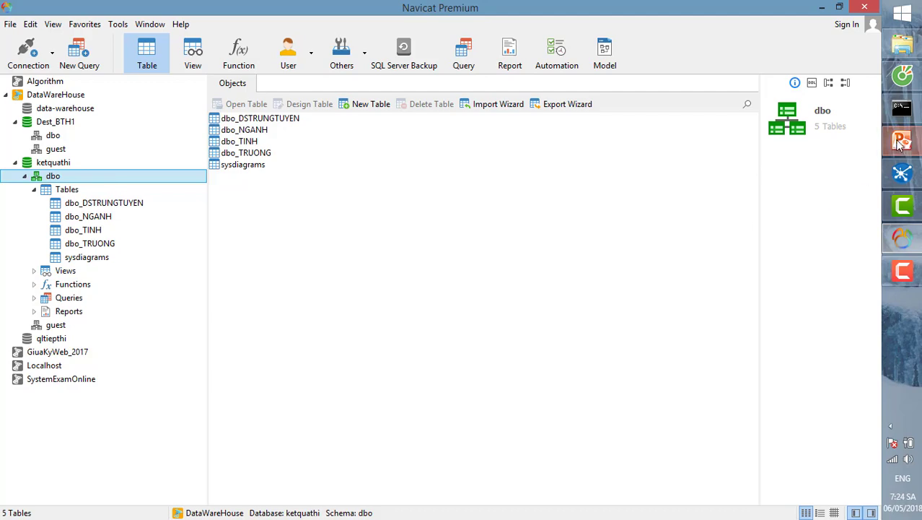
{"action": "left_click", "coordinate": [902, 139]}
- Review the sales, dimension and OLTP admissions diagrams on slides 35, 33 and 31, then return to Navicat
{"action": "left_click", "coordinate": [65, 318]}
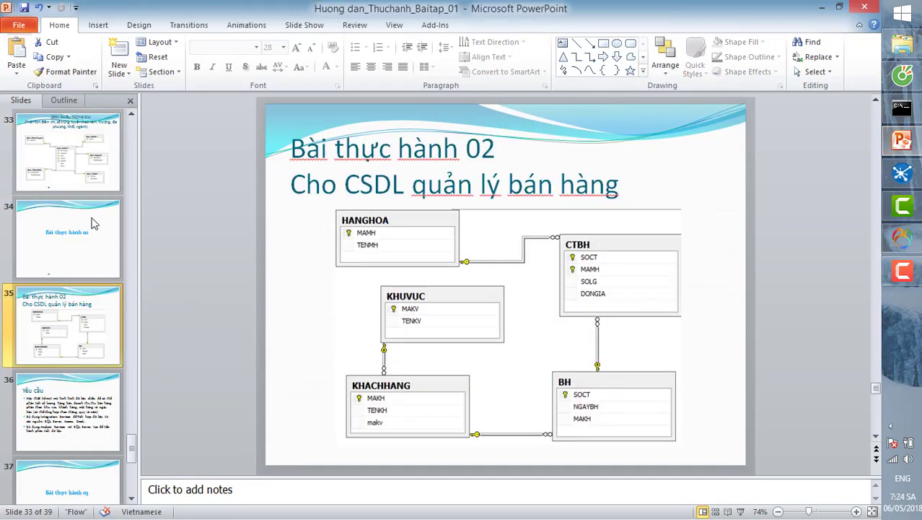
{"action": "left_click", "coordinate": [64, 160]}
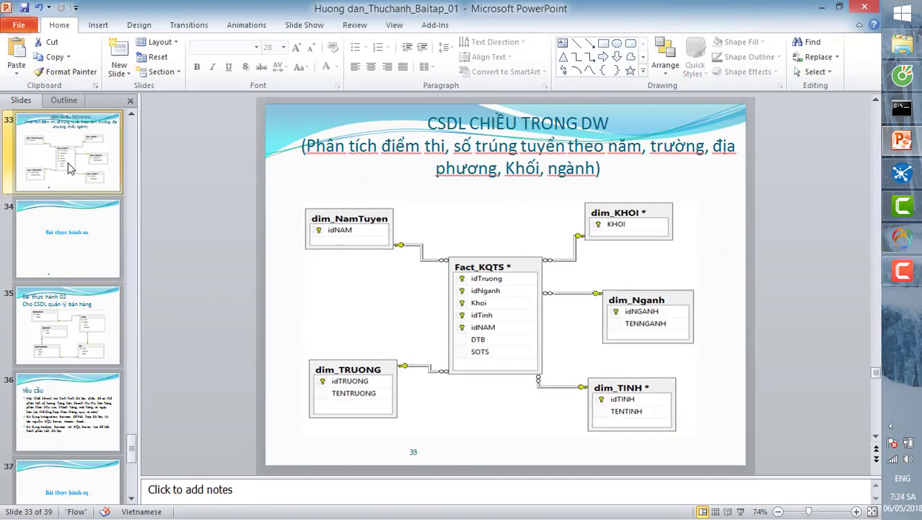
{"action": "scroll", "coordinate": [69, 179], "scroll_direction": "up", "scroll_amount": 3}
{"action": "left_click", "coordinate": [71, 228]}
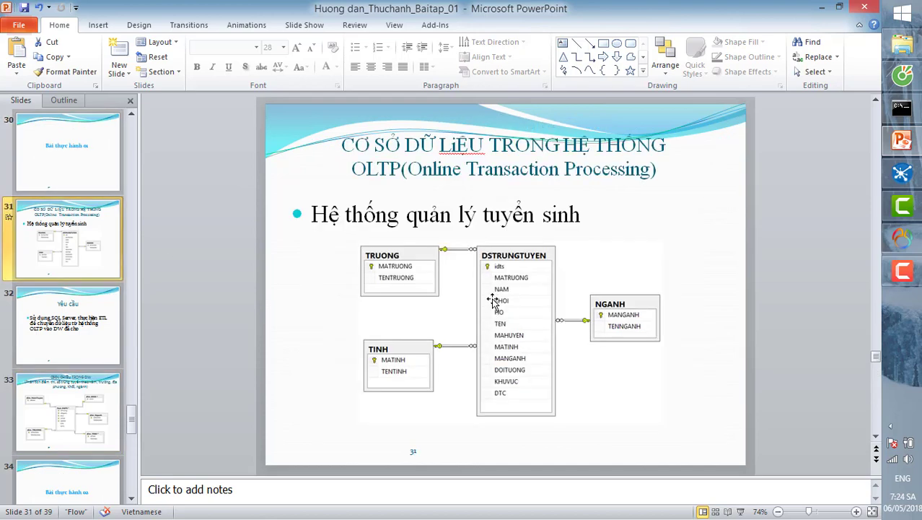
{"action": "left_click", "coordinate": [902, 238]}
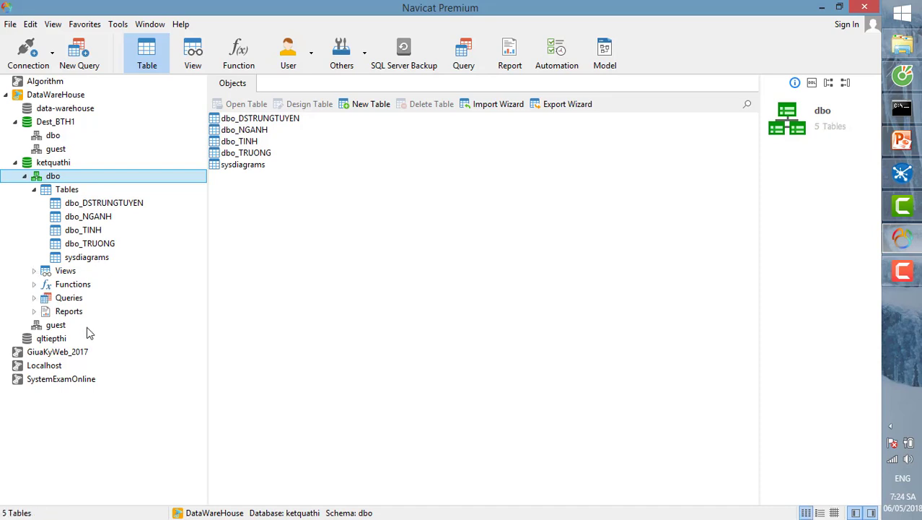
- Open ketquathi's ketquathi and insert query scripts, then open Dest_BTH1's dbo schema
{"action": "left_click", "coordinate": [34, 298]}
{"action": "double_click", "coordinate": [78, 325]}
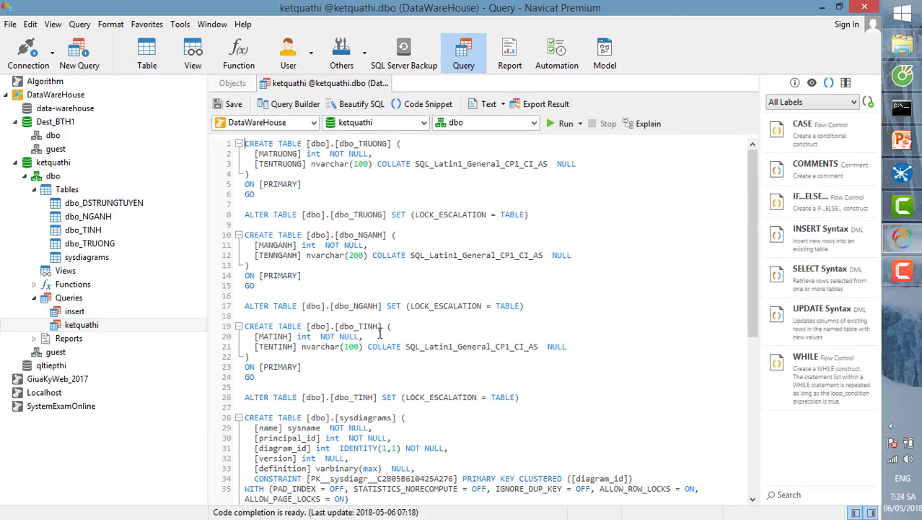
{"action": "left_click", "coordinate": [76, 317]}
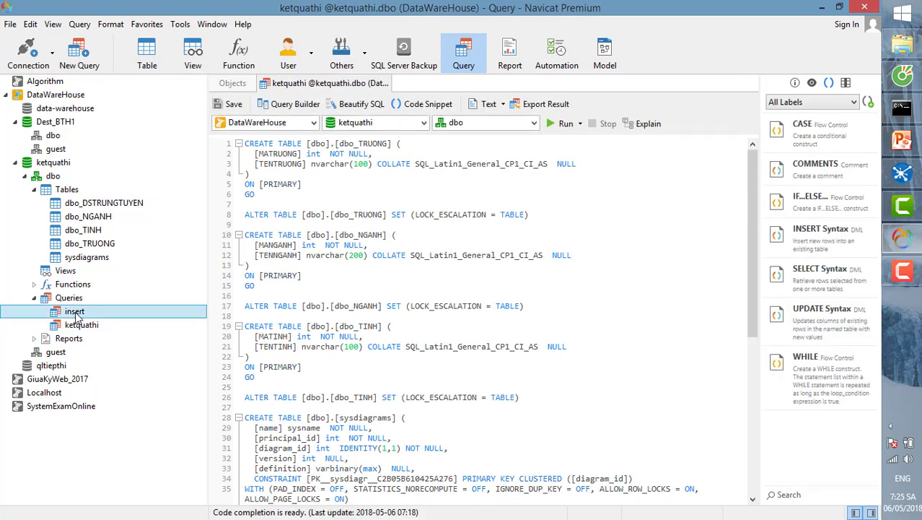
{"action": "double_click", "coordinate": [76, 317]}
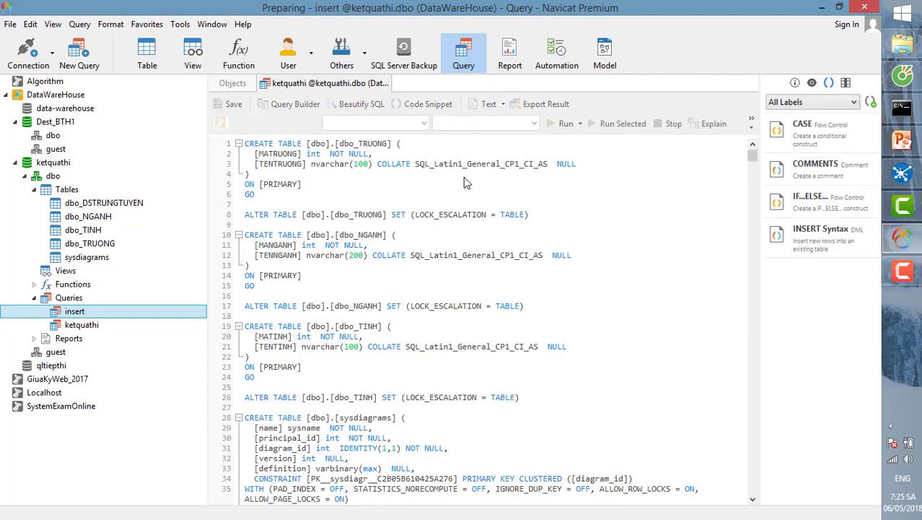
{"action": "left_click_drag", "start_coordinate": [752, 155], "coordinate": [749, 495]}
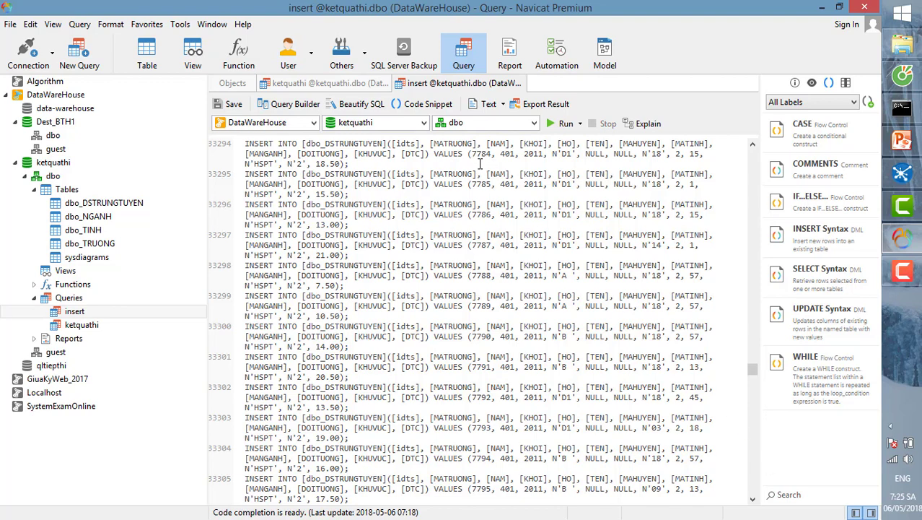
{"action": "left_click", "coordinate": [329, 83]}
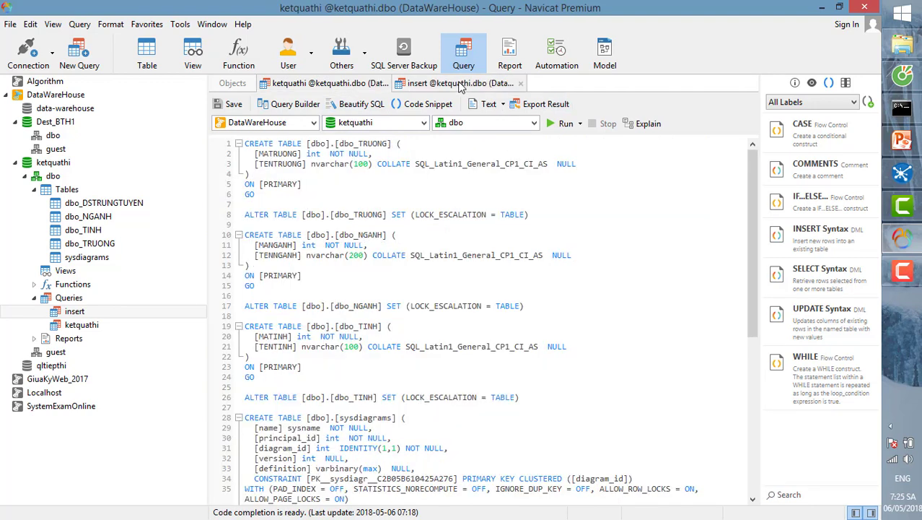
{"action": "double_click", "coordinate": [51, 137]}
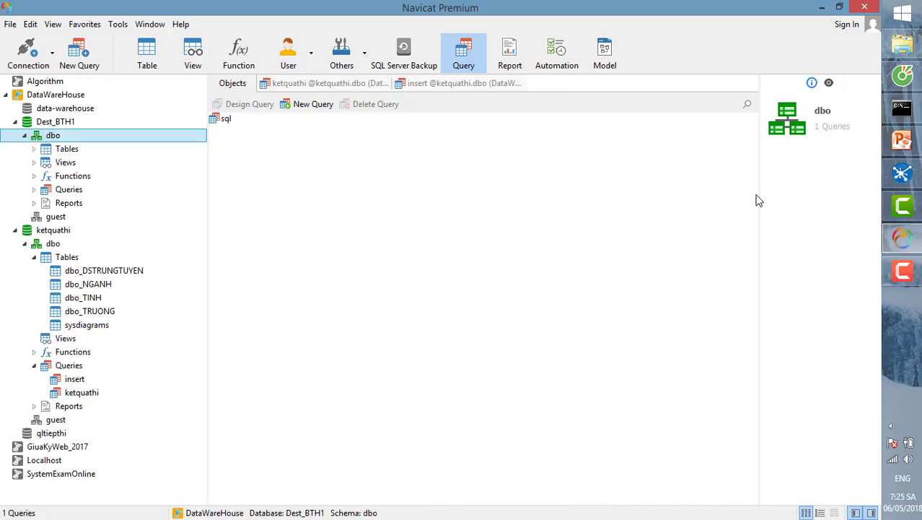
- View the slide 33 dimension diagram in PowerPoint, then switch to Pentaho Spoon
{"action": "left_click", "coordinate": [902, 139]}
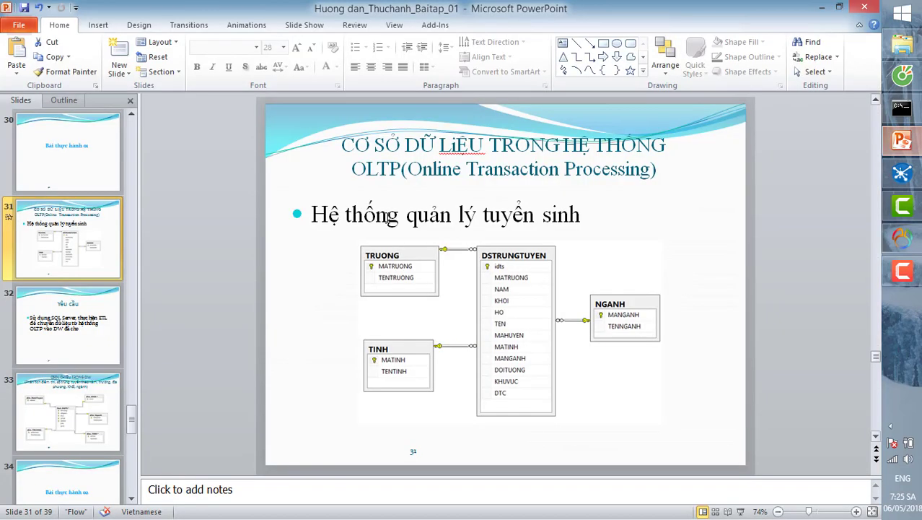
{"action": "left_click", "coordinate": [77, 404]}
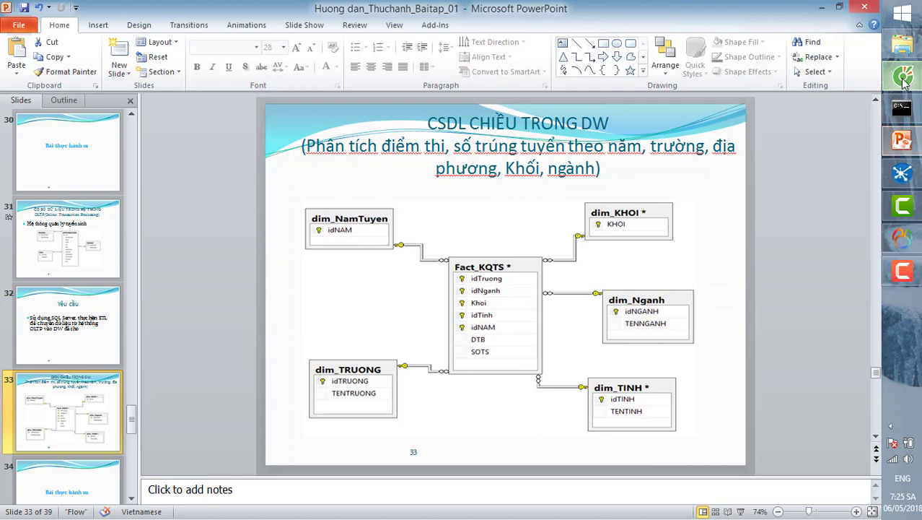
{"action": "left_click", "coordinate": [902, 74]}
{"action": "left_click", "coordinate": [902, 174]}
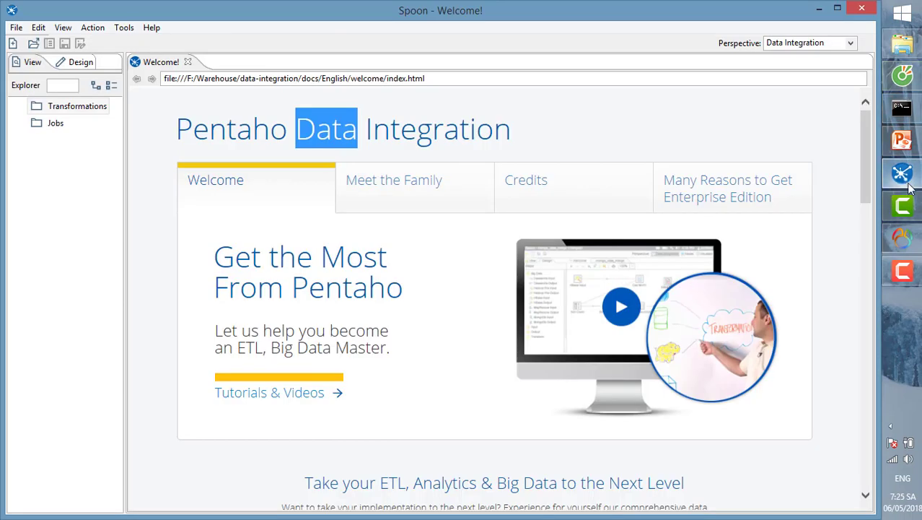
- Create a new empty transformation, Transformation 1, from the Transformations category in Spoon
{"action": "left_click", "coordinate": [902, 140]}
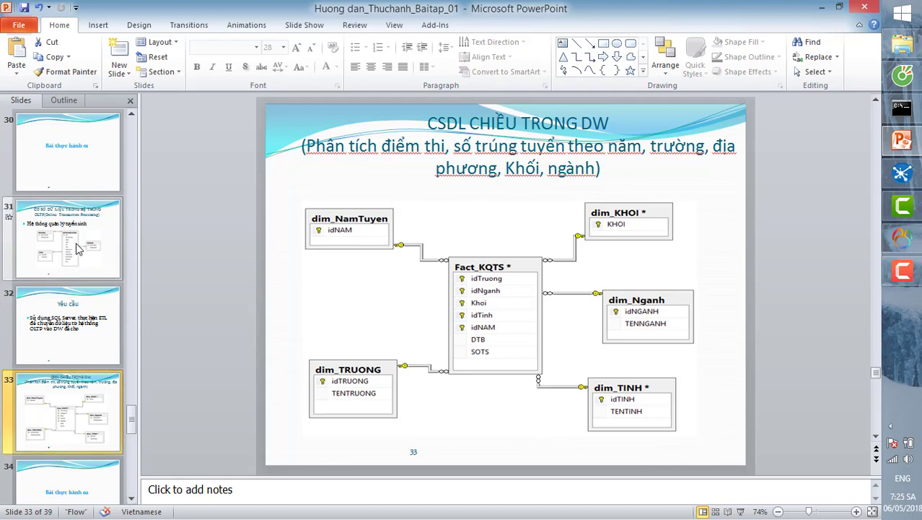
{"action": "left_click", "coordinate": [902, 173]}
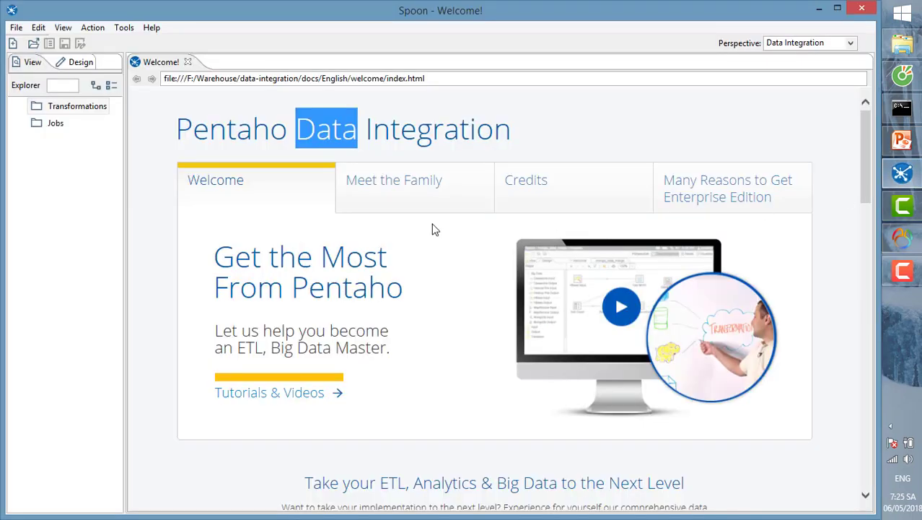
{"action": "left_click", "coordinate": [53, 108]}
{"action": "double_click", "coordinate": [66, 108]}
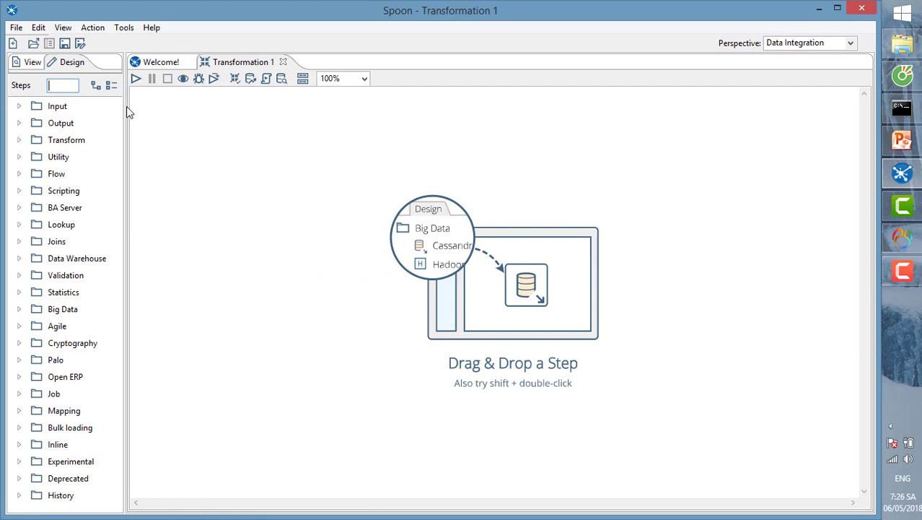
- Expand the Input steps category and widen the steps list to show full names
{"action": "left_click", "coordinate": [16, 27]}
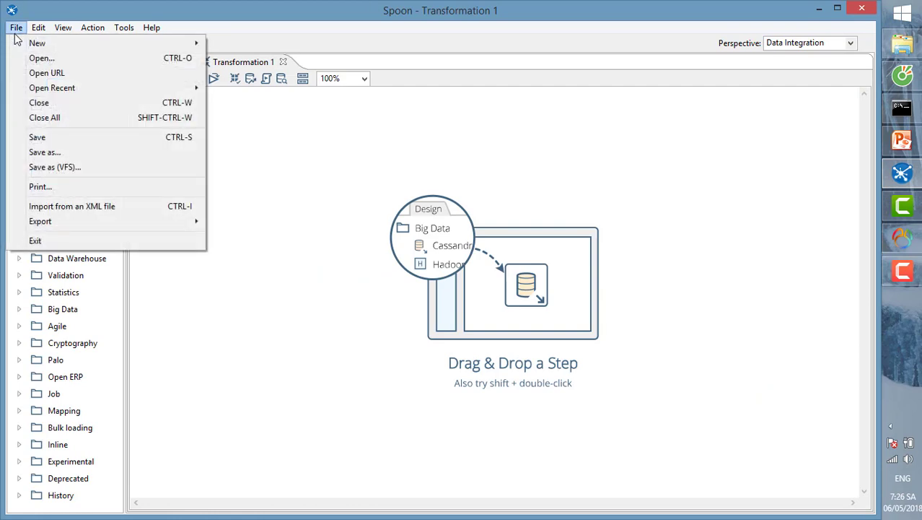
{"action": "mouse_move", "coordinate": [65, 43]}
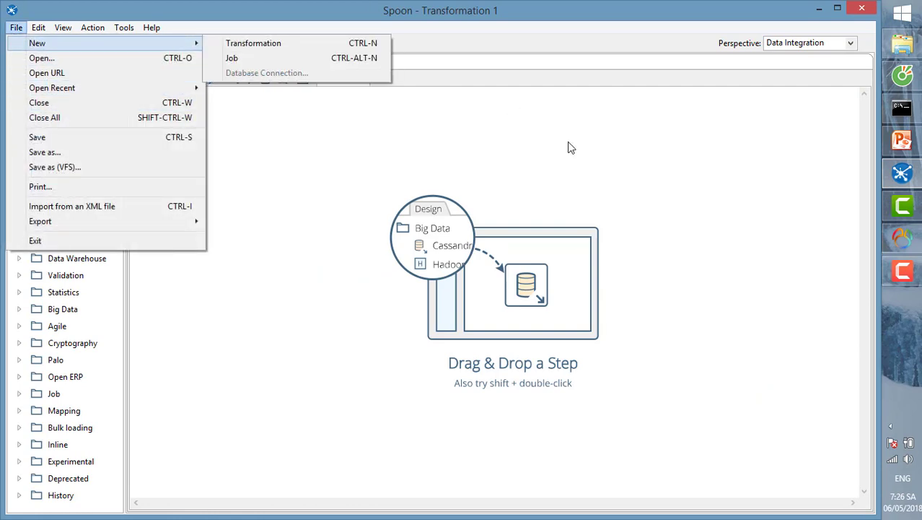
{"action": "left_click", "coordinate": [570, 144]}
{"action": "double_click", "coordinate": [32, 106]}
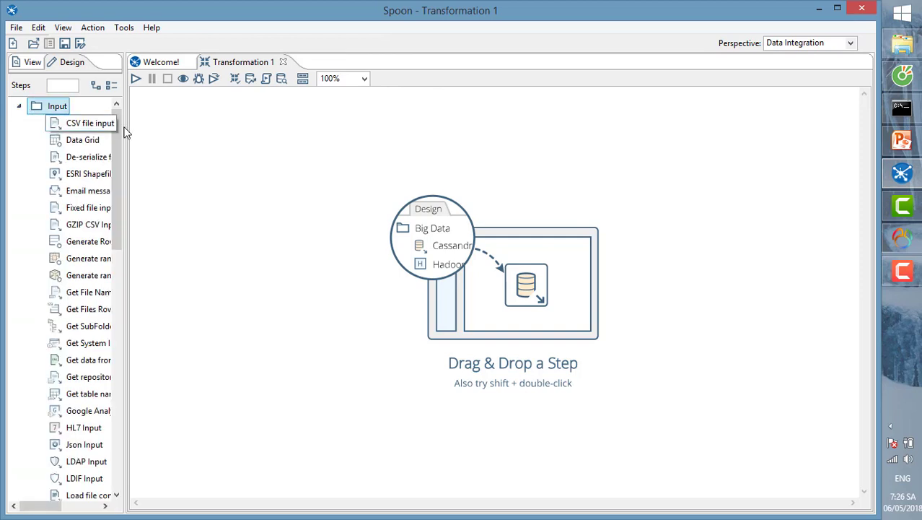
{"action": "left_click_drag", "start_coordinate": [123, 128], "coordinate": [250, 136]}
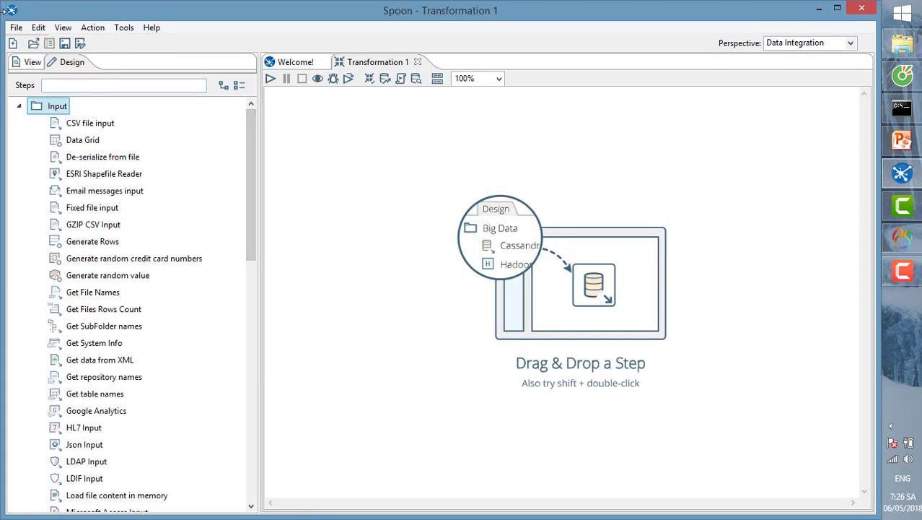
- Add a Table input step to the Transformation 1 canvas
{"action": "left_click", "coordinate": [16, 27]}
{"action": "mouse_move", "coordinate": [63, 44]}
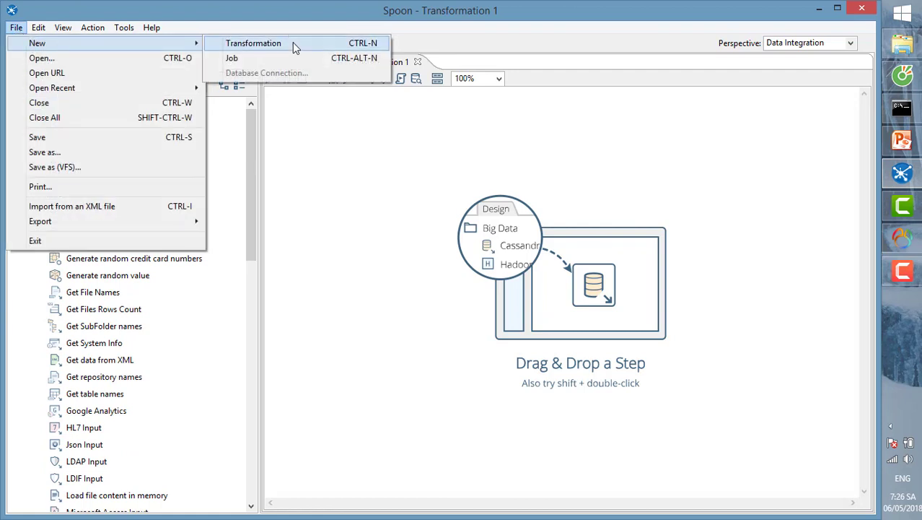
{"action": "left_click", "coordinate": [288, 78]}
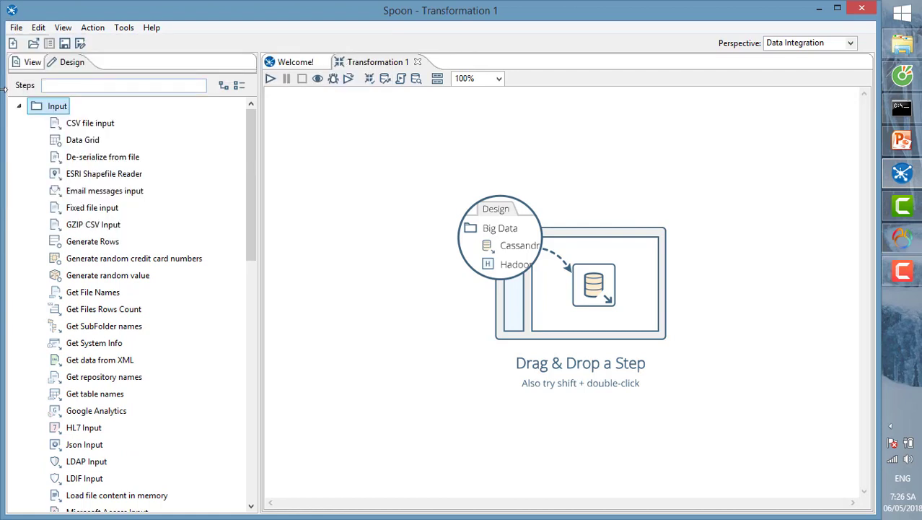
{"action": "left_click", "coordinate": [16, 27]}
{"action": "mouse_move", "coordinate": [43, 43]}
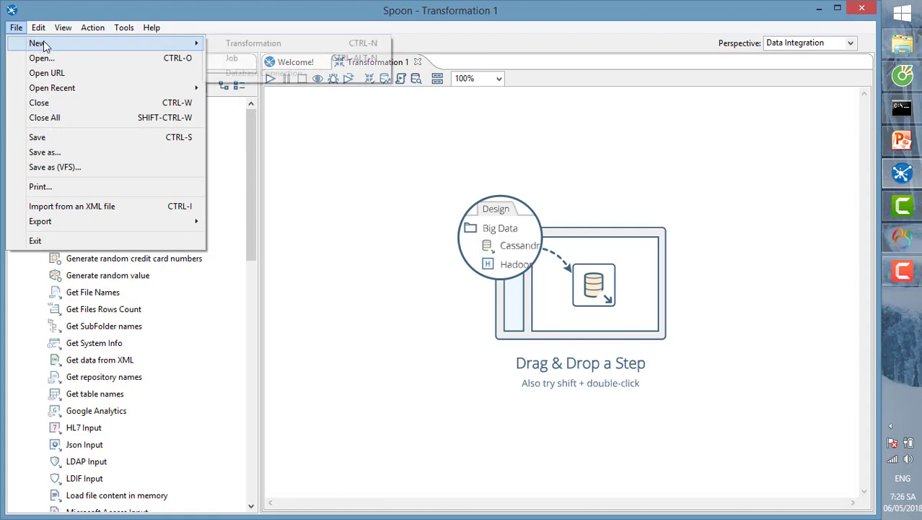
{"action": "left_click", "coordinate": [288, 77]}
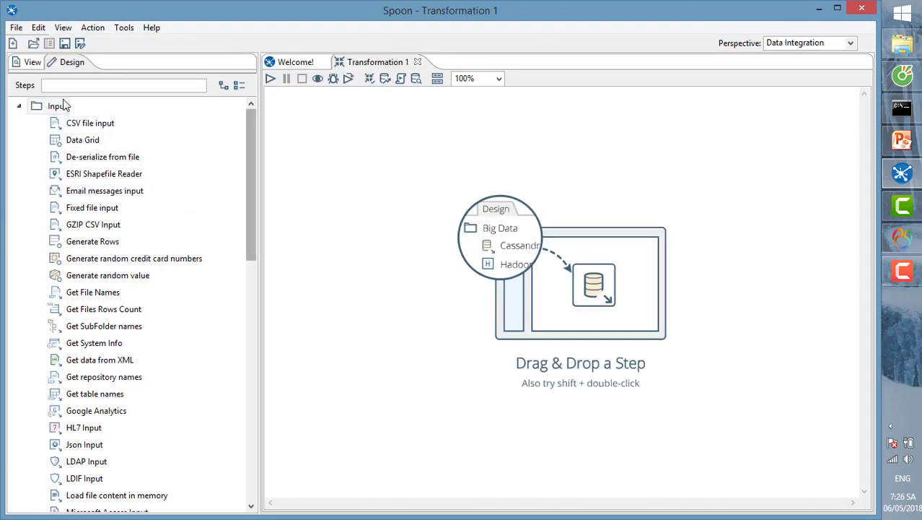
{"action": "left_click_drag", "start_coordinate": [249, 148], "coordinate": [264, 289]}
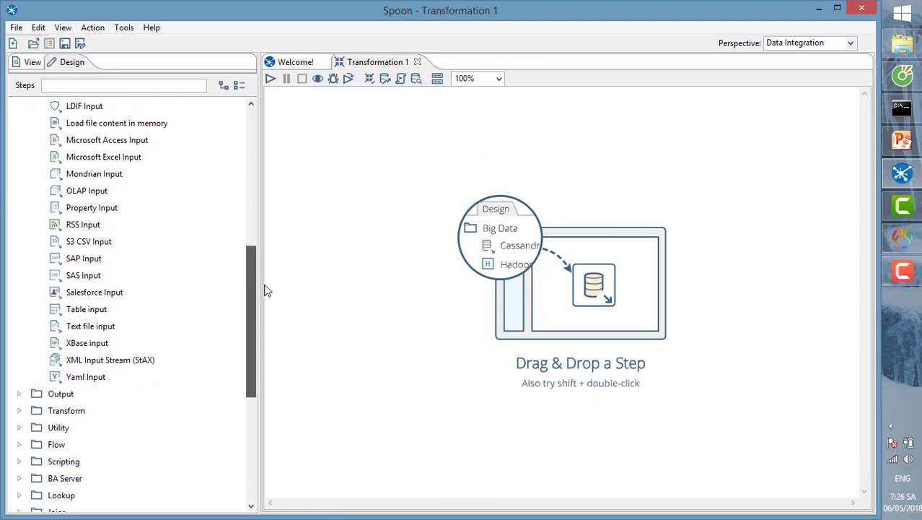
{"action": "left_click_drag", "start_coordinate": [56, 310], "coordinate": [409, 150]}
{"action": "right_click", "coordinate": [407, 140]}
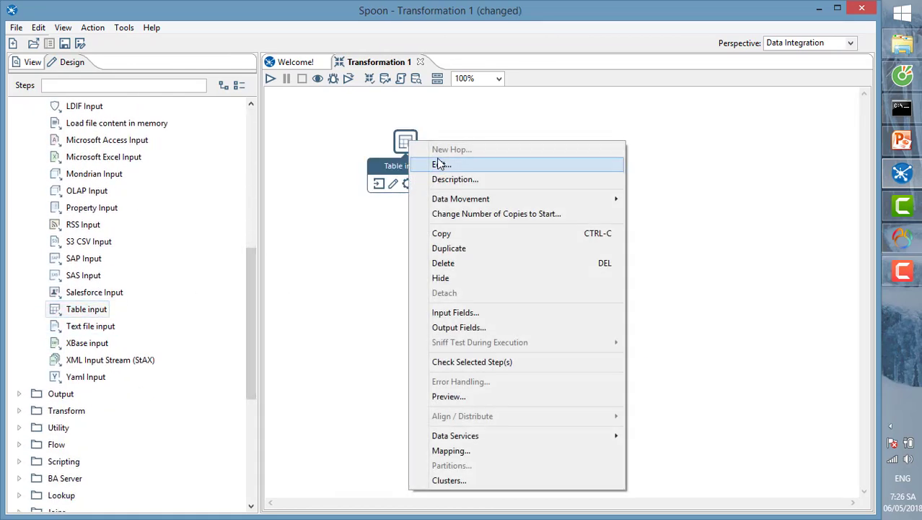
- Start a new Table input connection named SourceDTB and copy the Azure SQL server name from the portal
{"action": "left_click", "coordinate": [449, 159]}
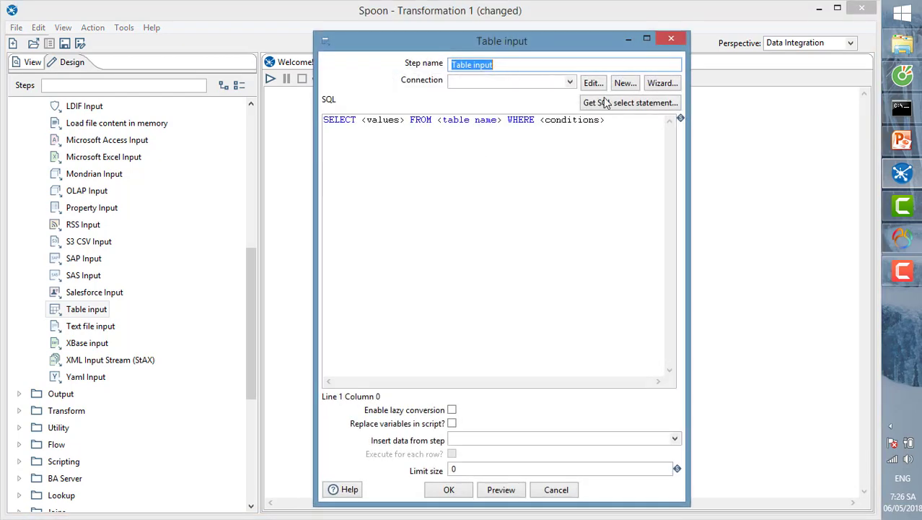
{"action": "left_click", "coordinate": [476, 85]}
{"action": "left_click", "coordinate": [637, 88]}
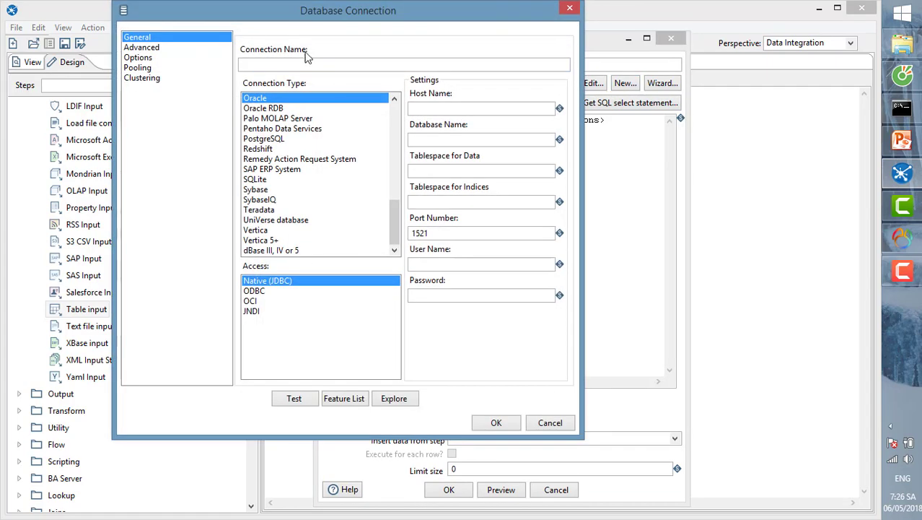
{"action": "left_click", "coordinate": [278, 66]}
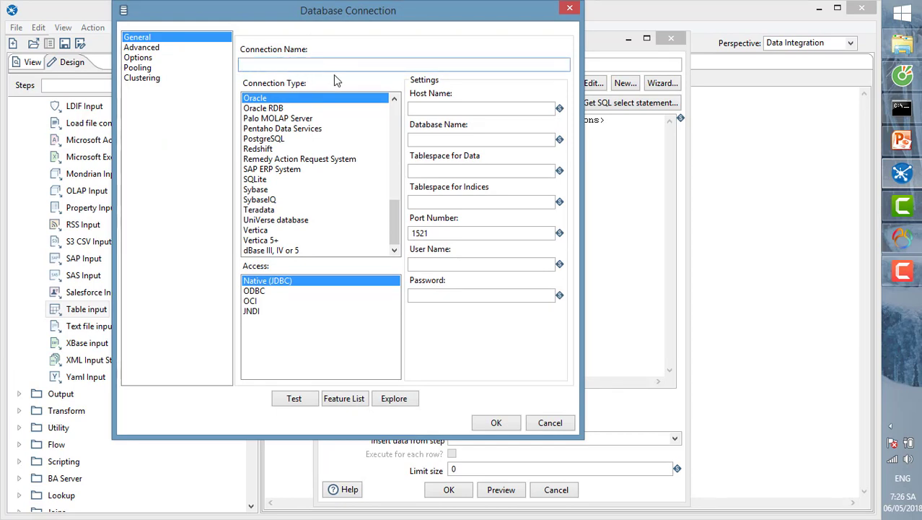
{"action": "type", "text": "SourceDT"}
{"action": "type", "text": "B"}
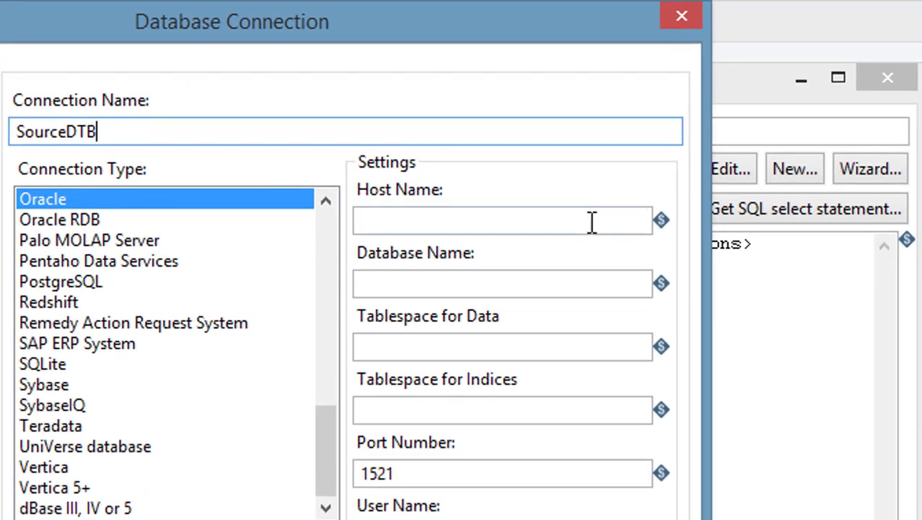
{"action": "left_click", "coordinate": [592, 222]}
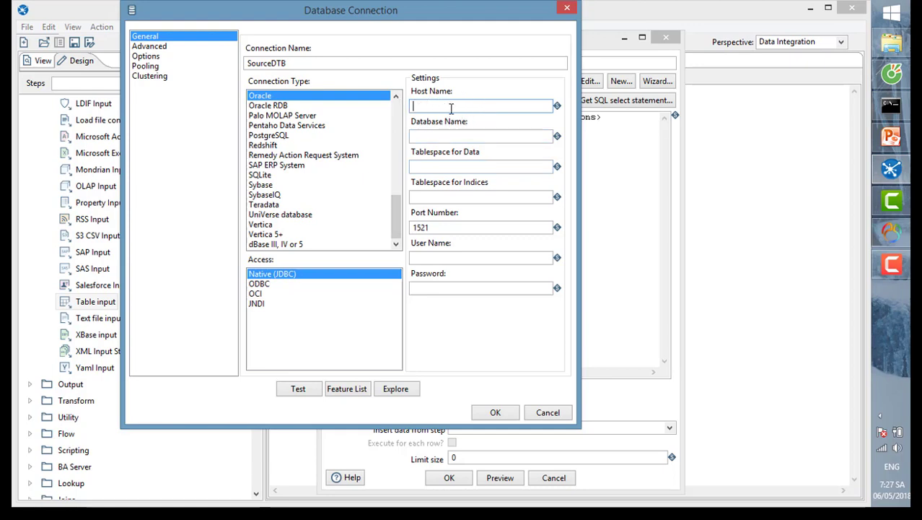
{"action": "left_click", "coordinate": [891, 73]}
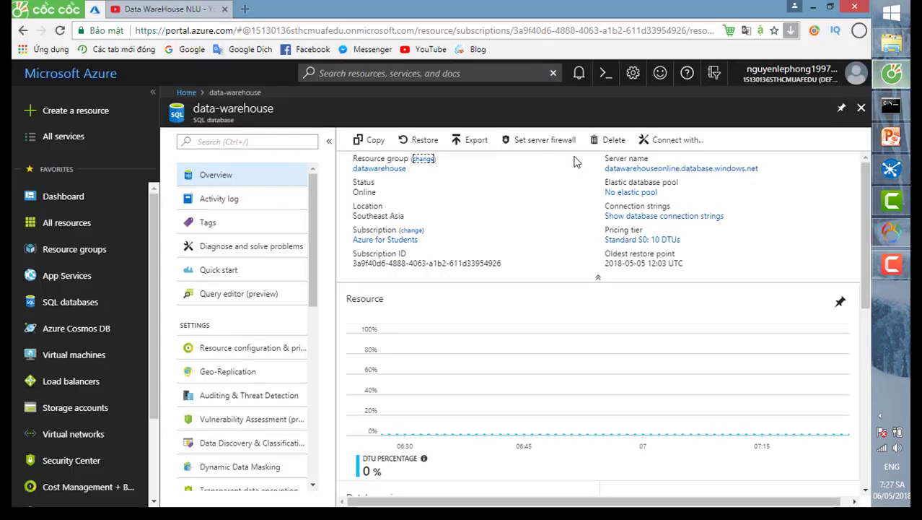
{"action": "left_click", "coordinate": [766, 171]}
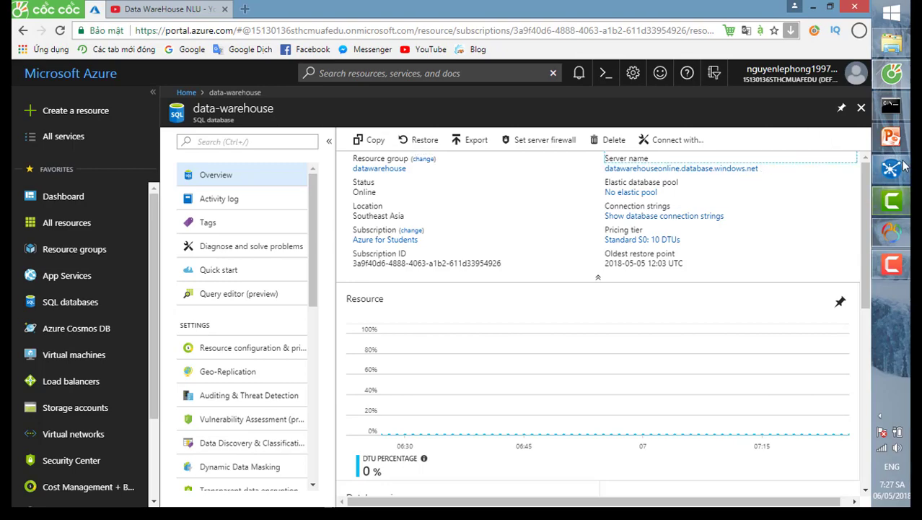
- Paste the Azure server name as Host Name and enter ketquathi as Database Name
{"action": "mouse_move", "coordinate": [892, 169]}
{"action": "left_click", "coordinate": [713, 177]}
{"action": "right_click", "coordinate": [428, 202]}
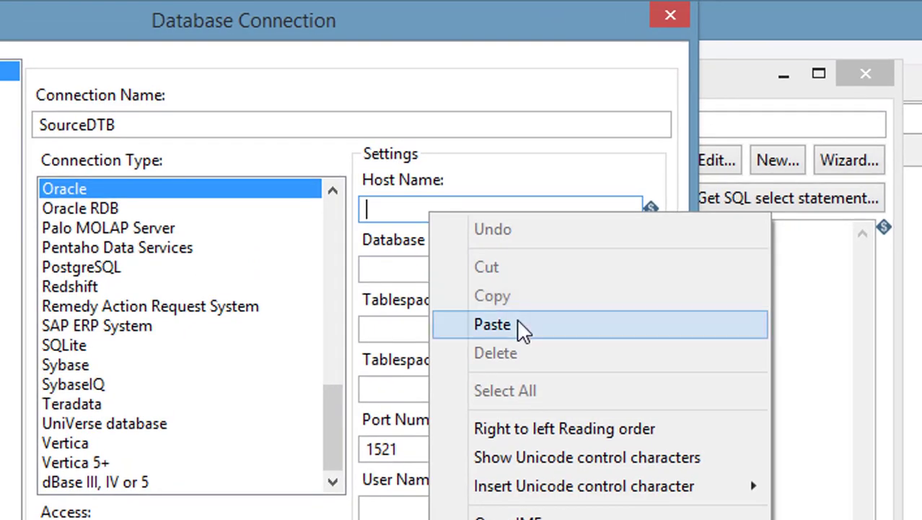
{"action": "left_click", "coordinate": [519, 325]}
{"action": "left_click", "coordinate": [454, 270]}
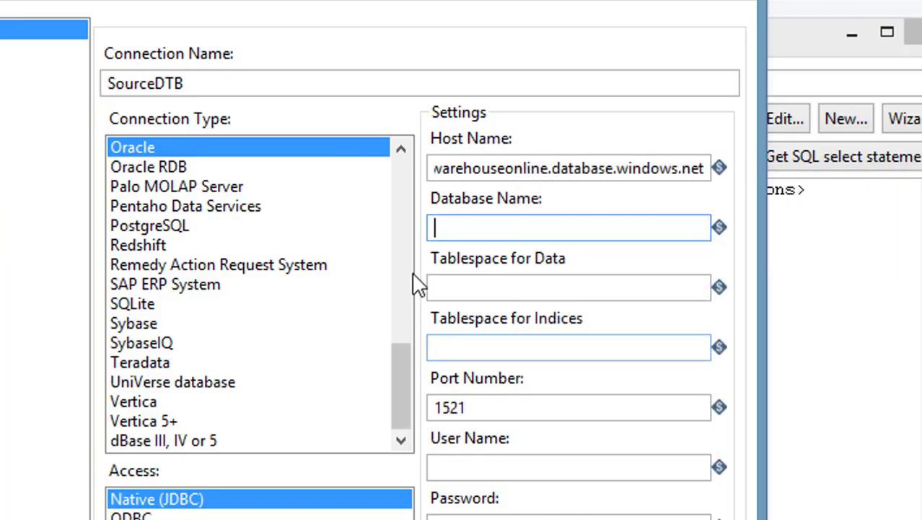
{"action": "type", "text": "ketquathi"}
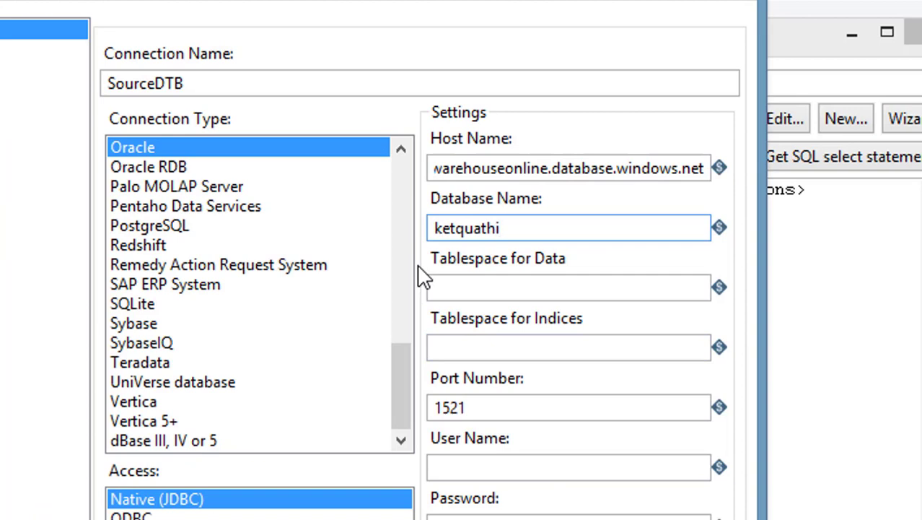
{"action": "key", "text": "Tab"}
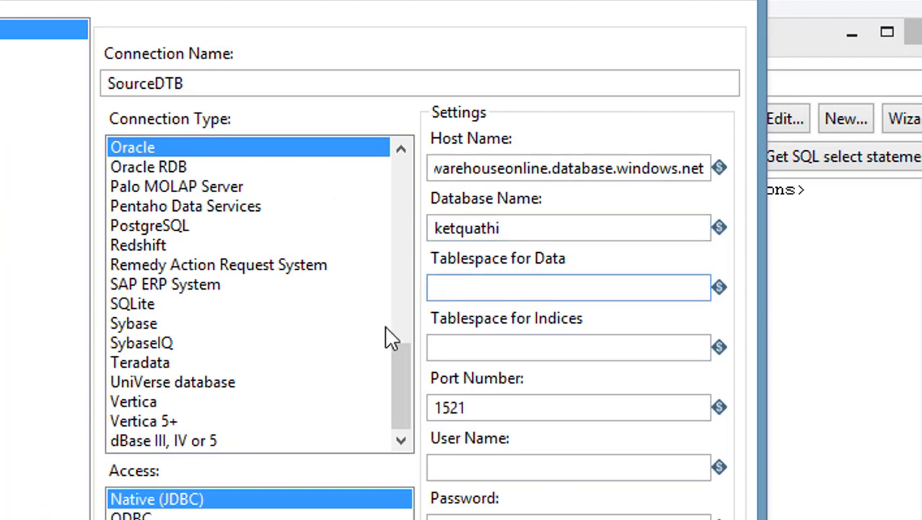
- Set the connection type to MS SQL Server (Native), giving port 1433
{"action": "left_click_drag", "start_coordinate": [393, 350], "coordinate": [396, 302]}
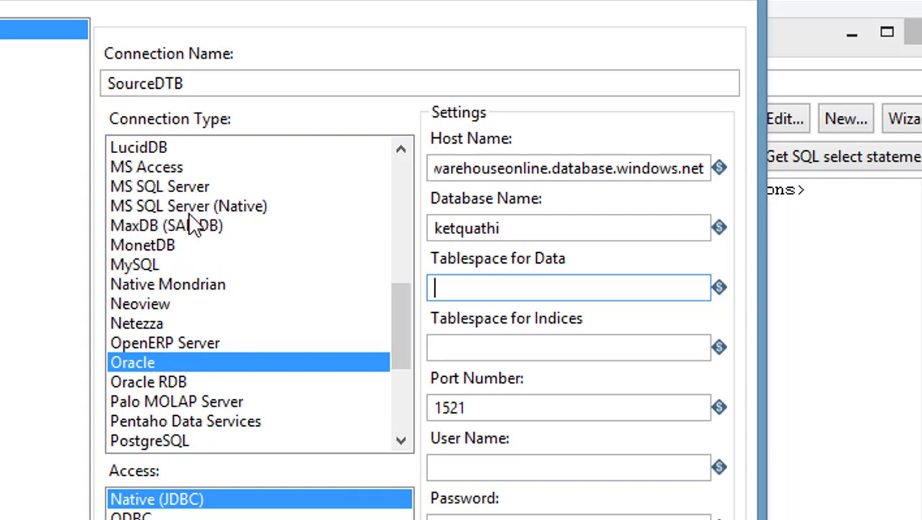
{"action": "left_click", "coordinate": [162, 188]}
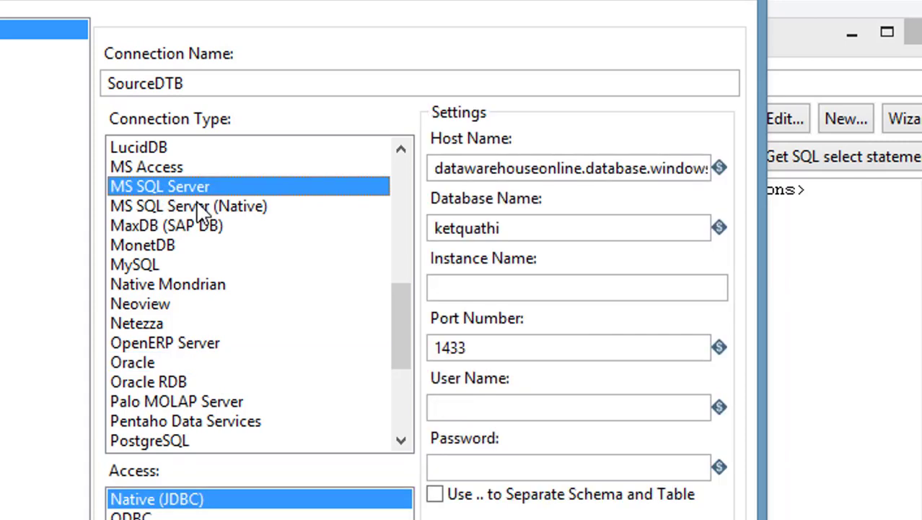
{"action": "left_click", "coordinate": [163, 207]}
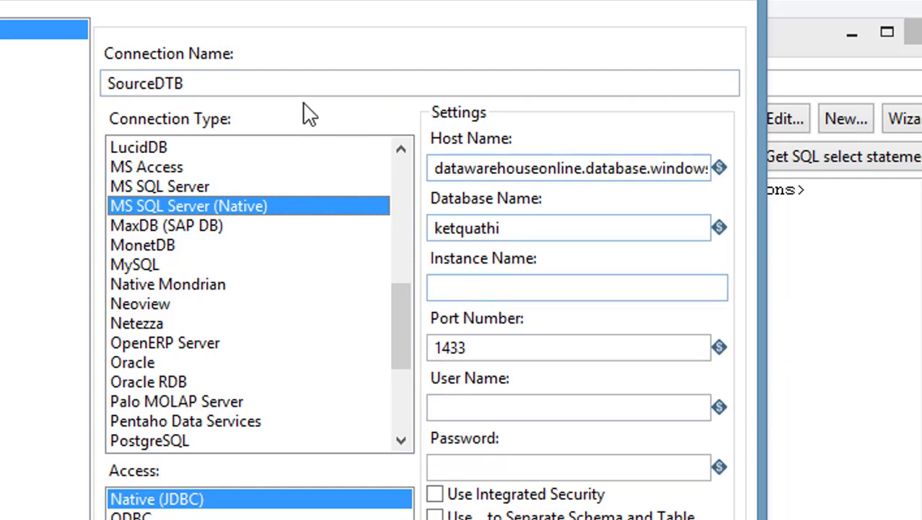
- Enter the database user name and password for the SourceDTB connection
{"action": "left_click", "coordinate": [473, 292]}
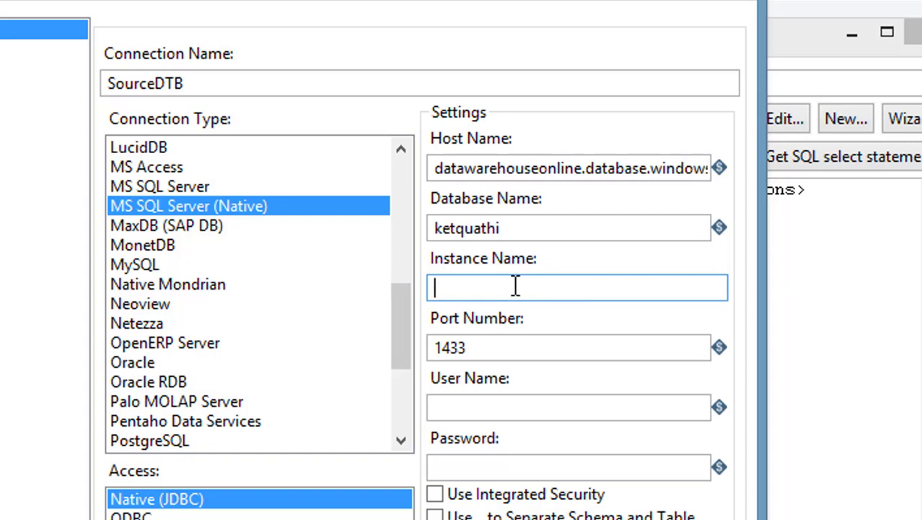
{"action": "left_click", "coordinate": [488, 406]}
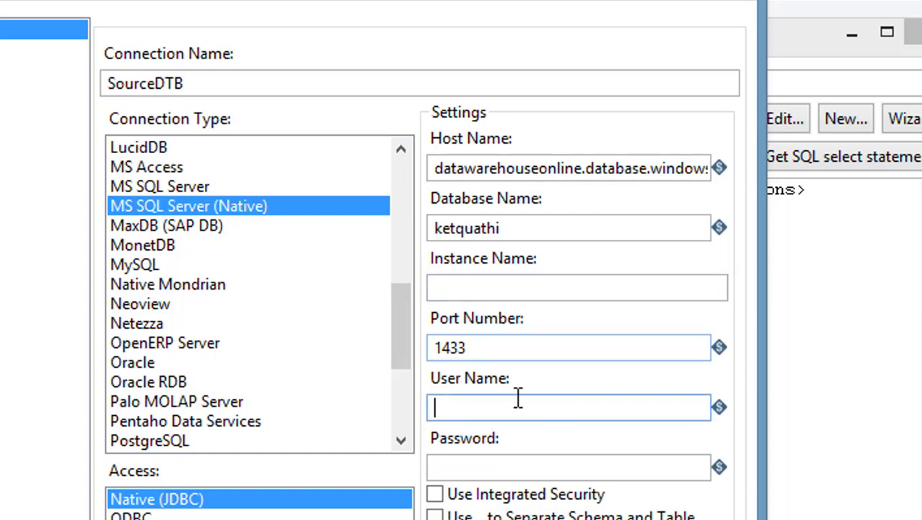
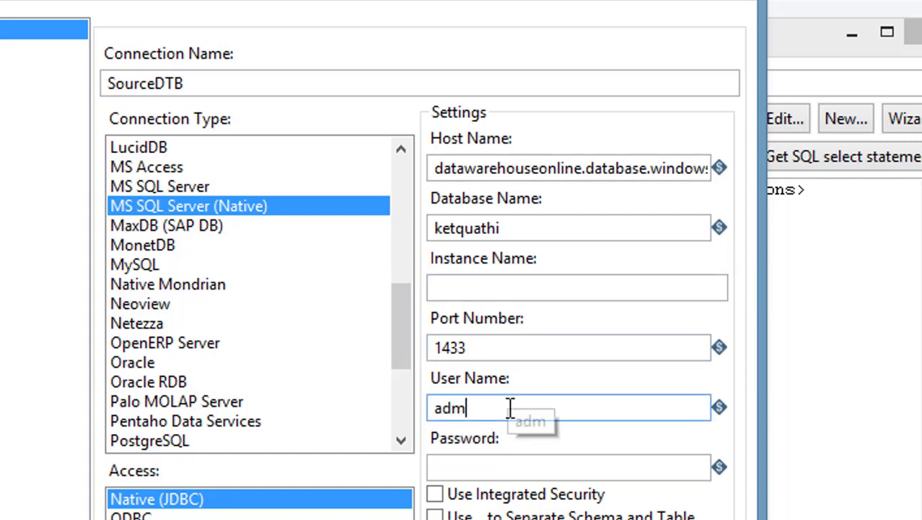
{"action": "key", "text": "Tab"}
{"action": "type", "text": "•••••••••••"}
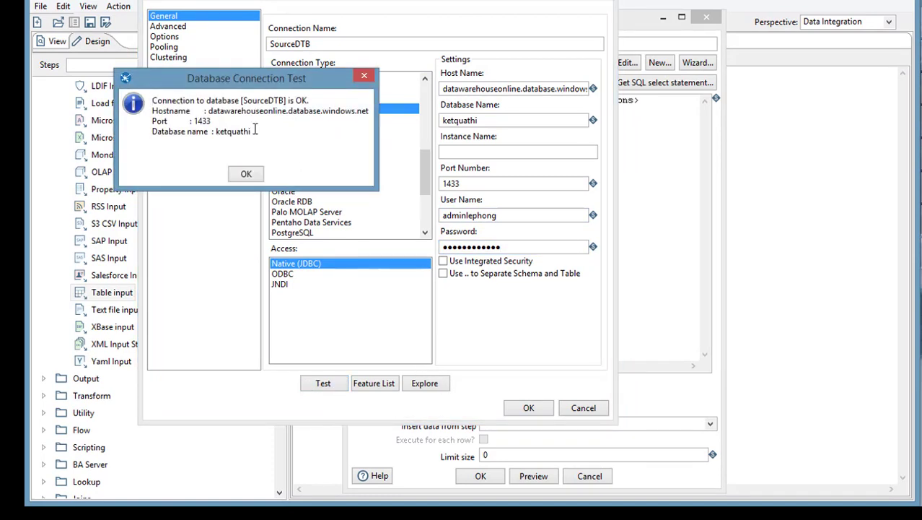
- Check the successful test result for database ketquathi, dismiss it, and accept the SourceDTB connection
{"action": "left_click_drag", "start_coordinate": [252, 131], "coordinate": [152, 100]}
{"action": "left_click", "coordinate": [216, 131]}
{"action": "double_click", "coordinate": [249, 131]}
{"action": "left_click_drag", "start_coordinate": [216, 132], "coordinate": [253, 131]}
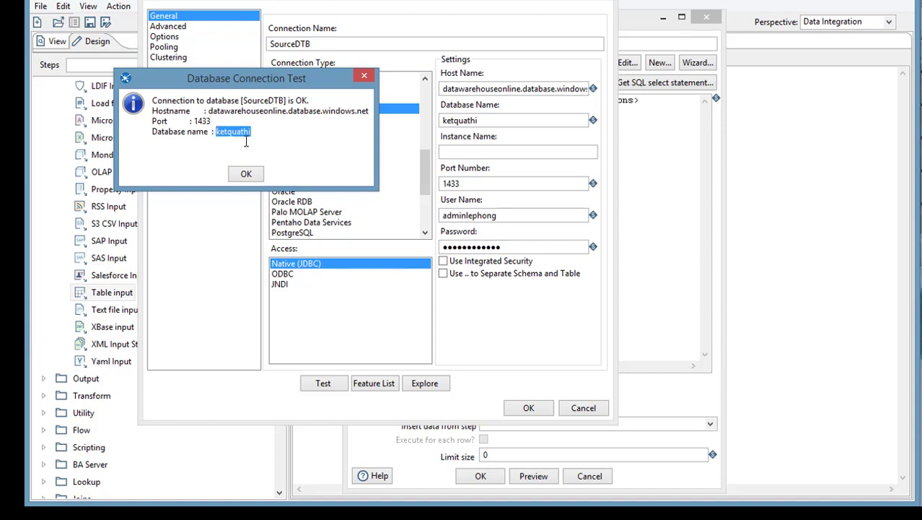
{"action": "left_click", "coordinate": [216, 129]}
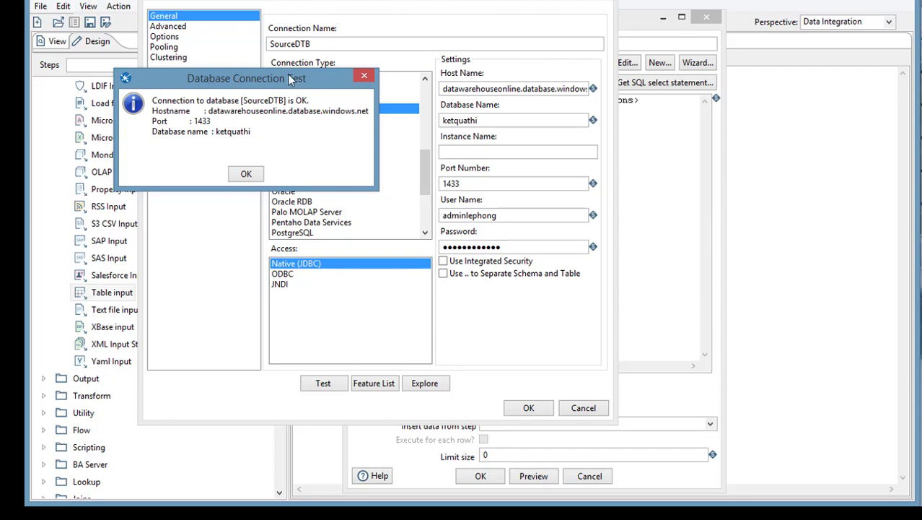
{"action": "left_click_drag", "start_coordinate": [289, 79], "coordinate": [386, 96]}
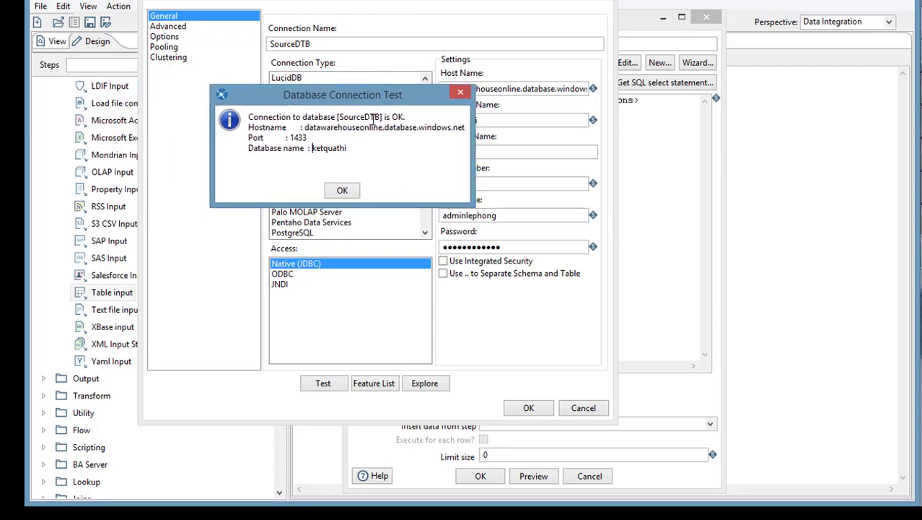
{"action": "left_click", "coordinate": [345, 191]}
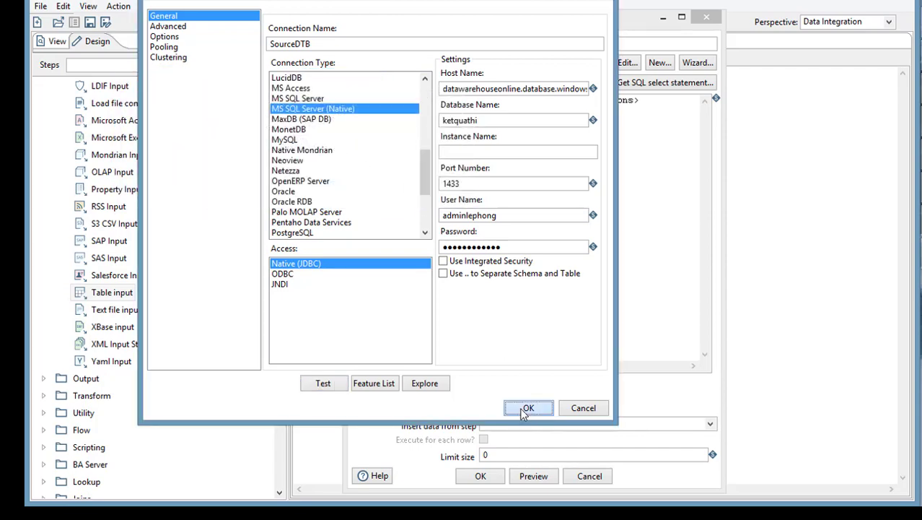
{"action": "left_click", "coordinate": [527, 406]}
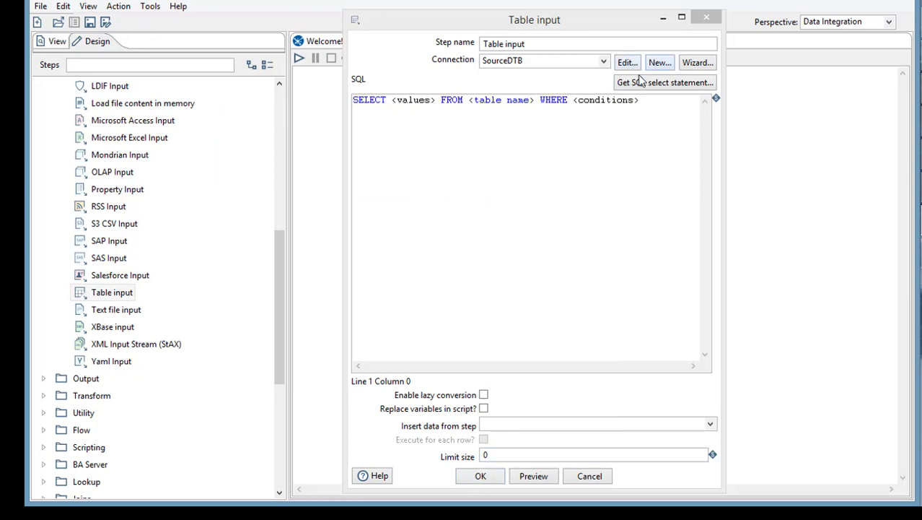
- Choose SourceDTB as the Table input connection and expand its contents in the Database Explorer
{"action": "left_click", "coordinate": [534, 62]}
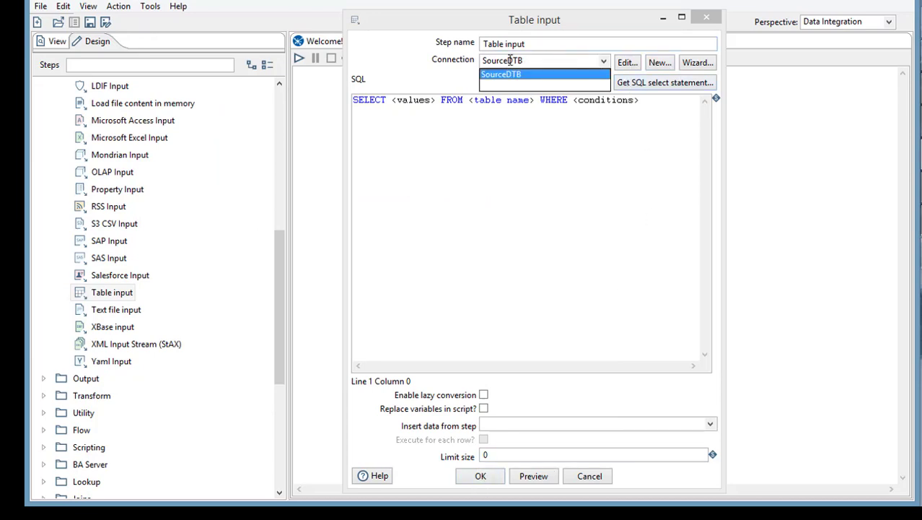
{"action": "left_click", "coordinate": [537, 76]}
{"action": "left_click", "coordinate": [581, 100]}
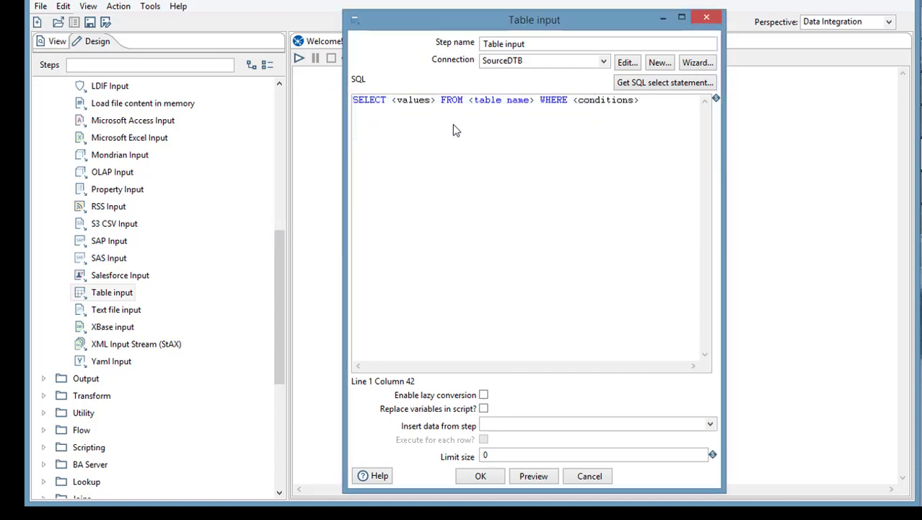
{"action": "left_click", "coordinate": [456, 123]}
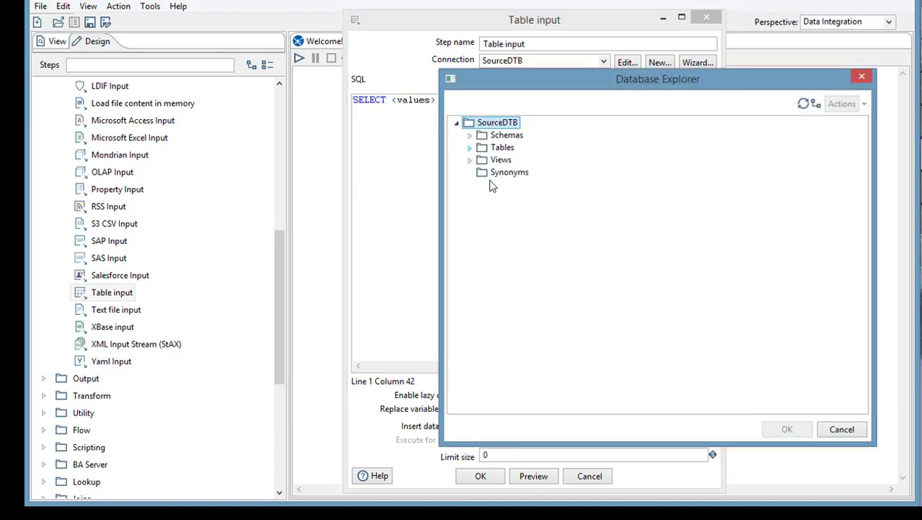
- List SourceDTB's tables and check the database diagram slide in the presentation
{"action": "left_click", "coordinate": [469, 147]}
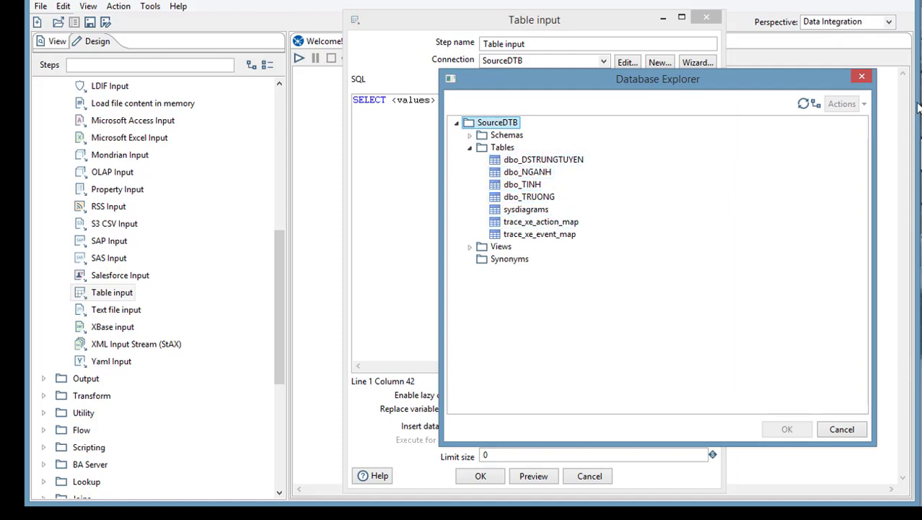
{"action": "key", "text": "alt+Tab"}
{"action": "key", "text": "Page_Up"}
{"action": "key", "text": "Page_Up"}
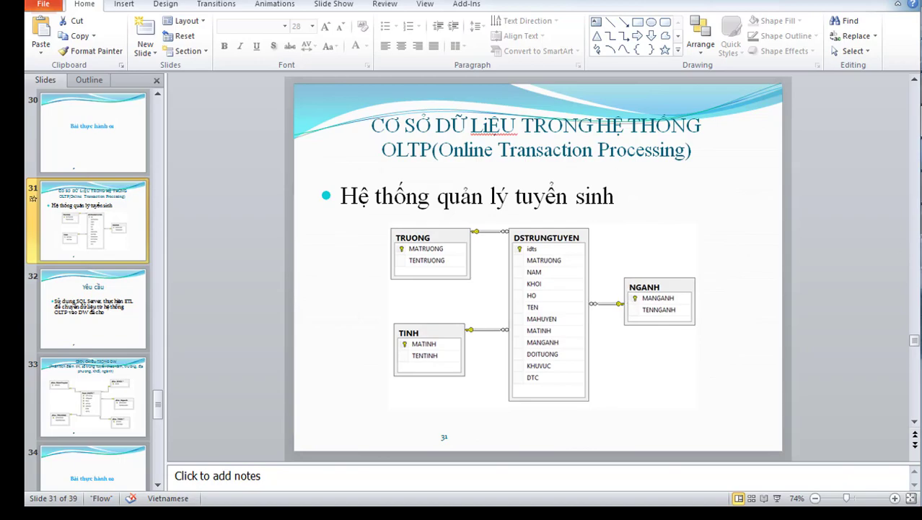
{"action": "key", "text": "alt+Tab"}
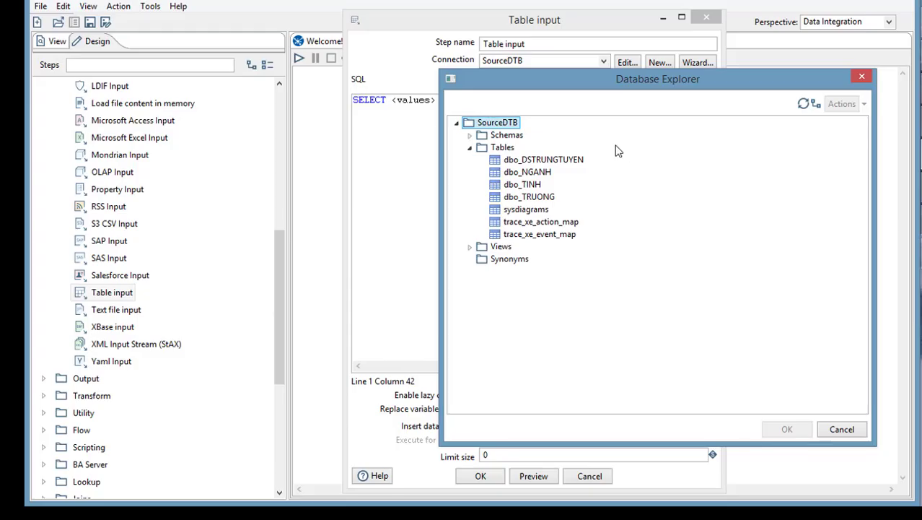
- Generate a select query for dbo_TRUONG with field names MATRUONG and TENTRUONG included
{"action": "left_click", "coordinate": [536, 197]}
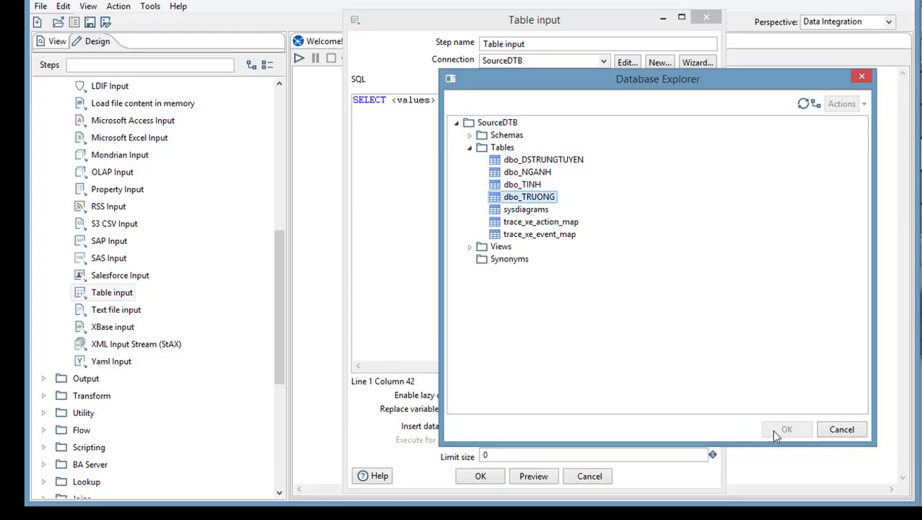
{"action": "left_click", "coordinate": [787, 430]}
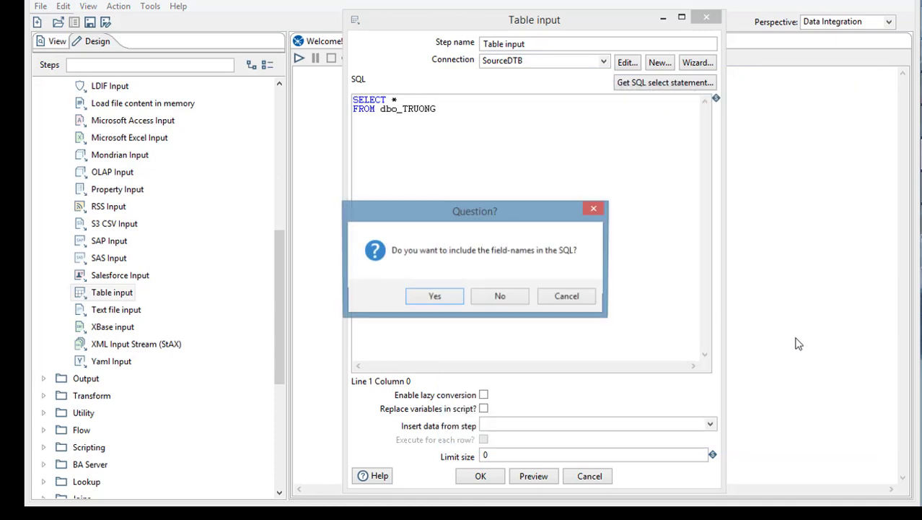
{"action": "left_click", "coordinate": [435, 297]}
{"action": "left_click_drag", "start_coordinate": [419, 126], "coordinate": [353, 100]}
{"action": "left_click", "coordinate": [450, 127]}
{"action": "left_click_drag", "start_coordinate": [414, 117], "coordinate": [350, 107]}
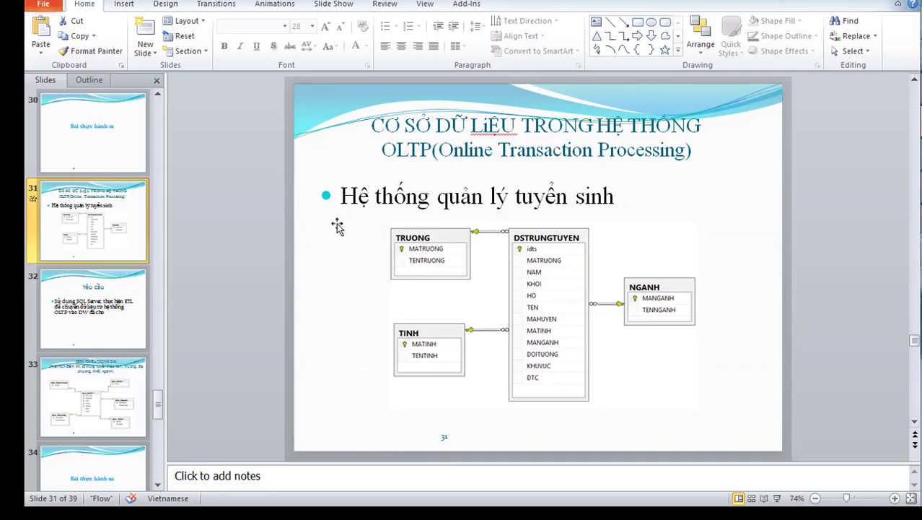
- Show PowerPoint slide 33 with the Fact_KQTS warehouse schema and dim_TRUONG table
{"action": "left_click", "coordinate": [92, 396]}
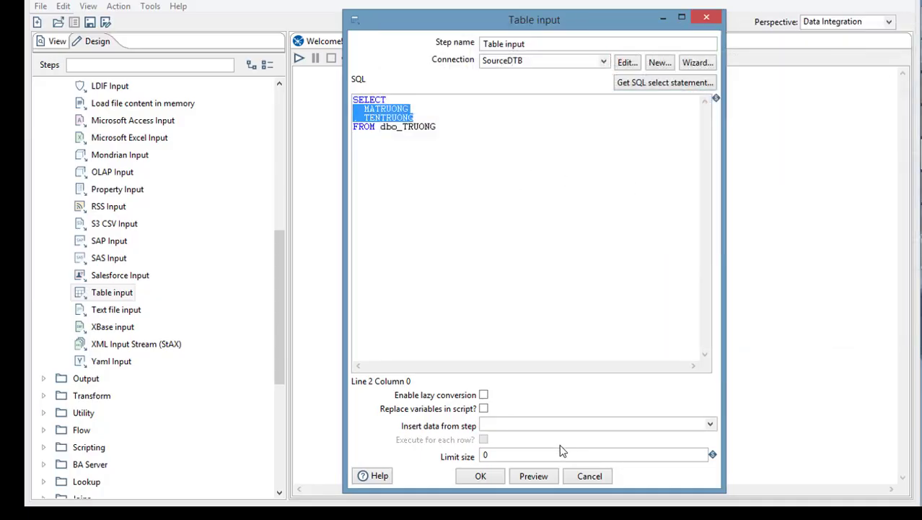
- Back in Spoon, rename the Table input step to 'sourceTruong'
{"action": "left_click", "coordinate": [480, 475]}
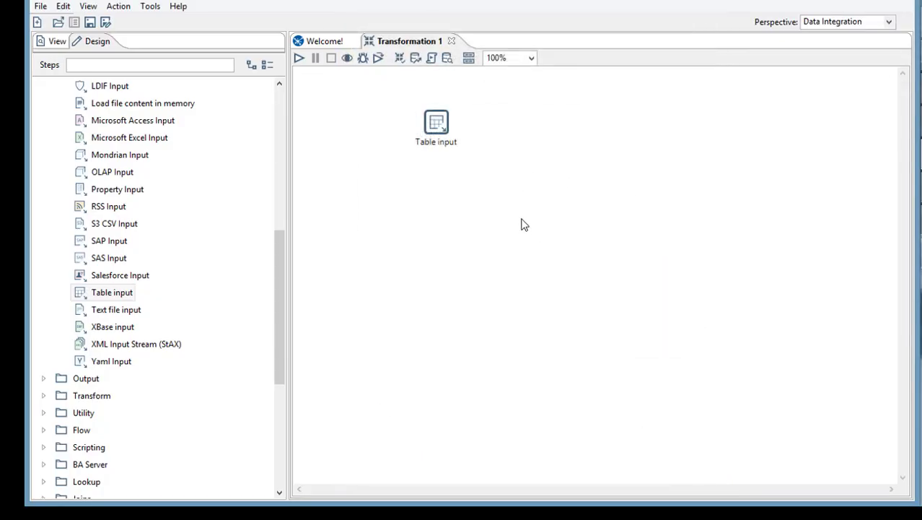
{"action": "right_click", "coordinate": [442, 137]}
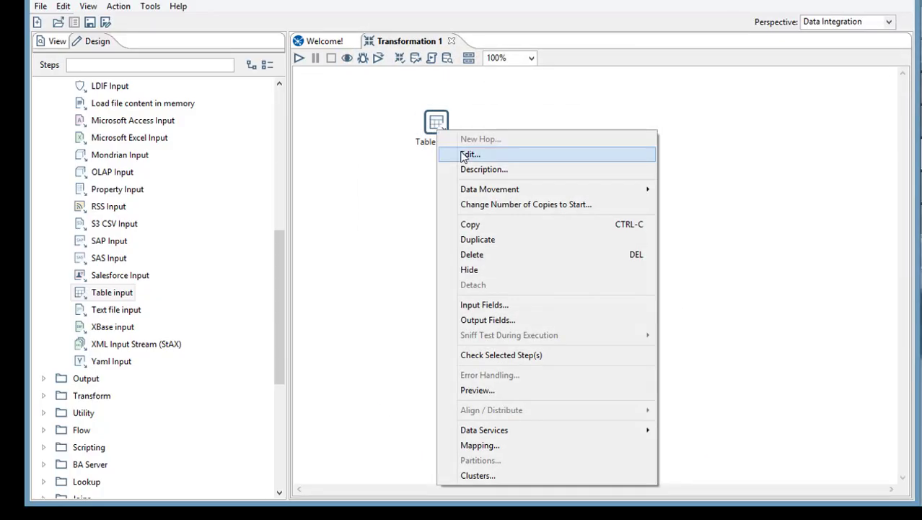
{"action": "left_click", "coordinate": [466, 155]}
{"action": "type", "text": "sourceTruong"}
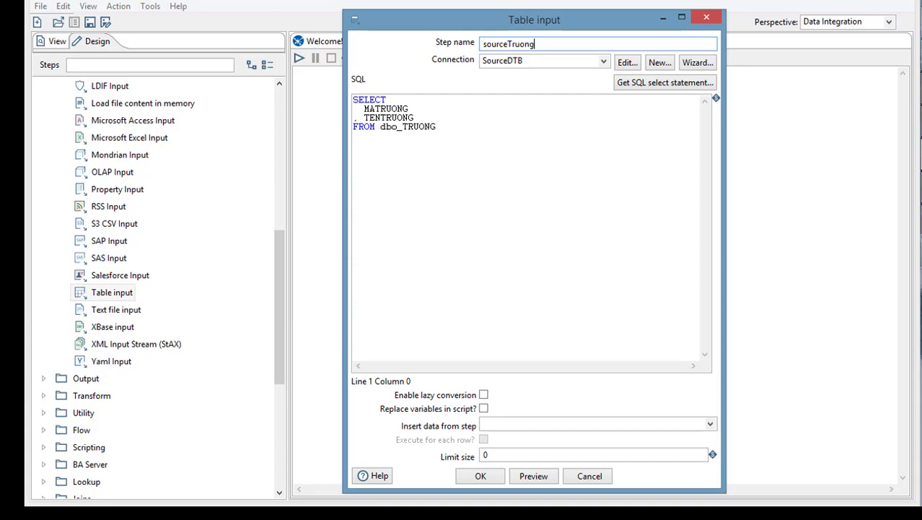
{"action": "left_click", "coordinate": [480, 476]}
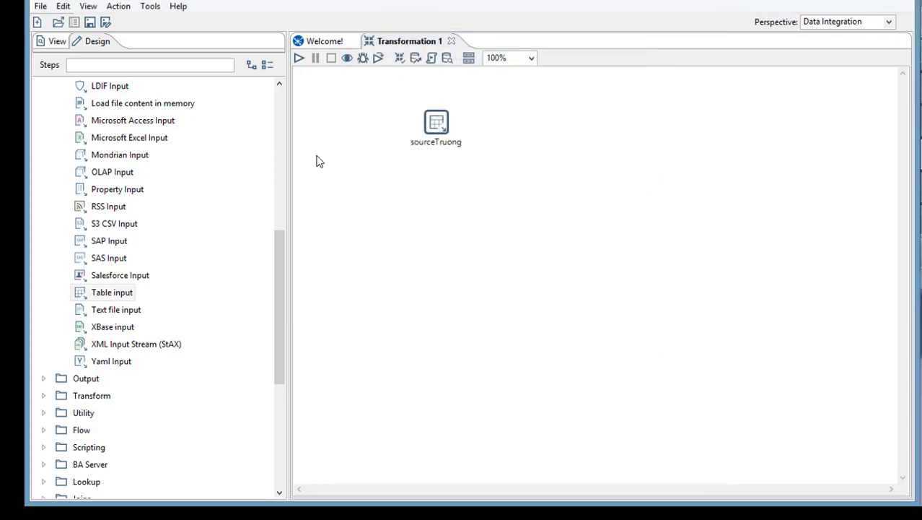
- Drag a Table output step from the Output category onto the canvas below sourceTruong
{"action": "left_click_drag", "start_coordinate": [280, 264], "coordinate": [279, 293]}
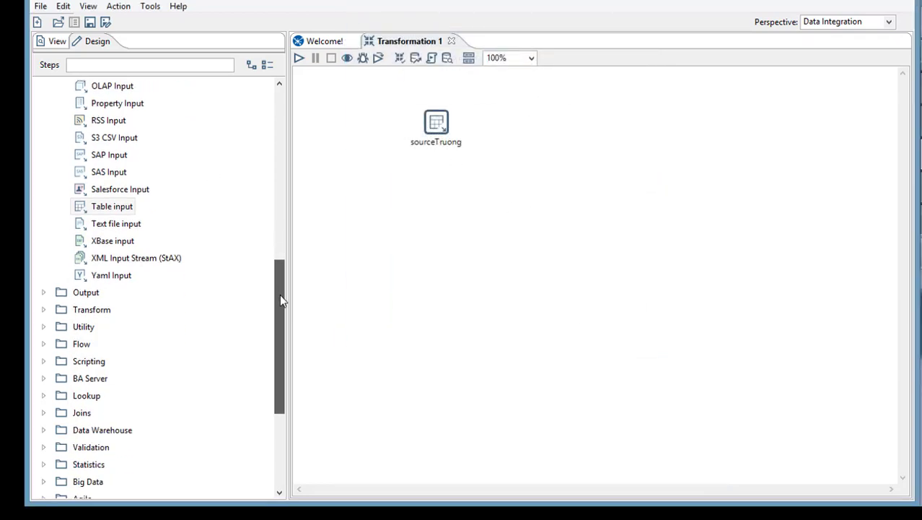
{"action": "left_click", "coordinate": [59, 301]}
{"action": "left_click_drag", "start_coordinate": [276, 173], "coordinate": [286, 275]}
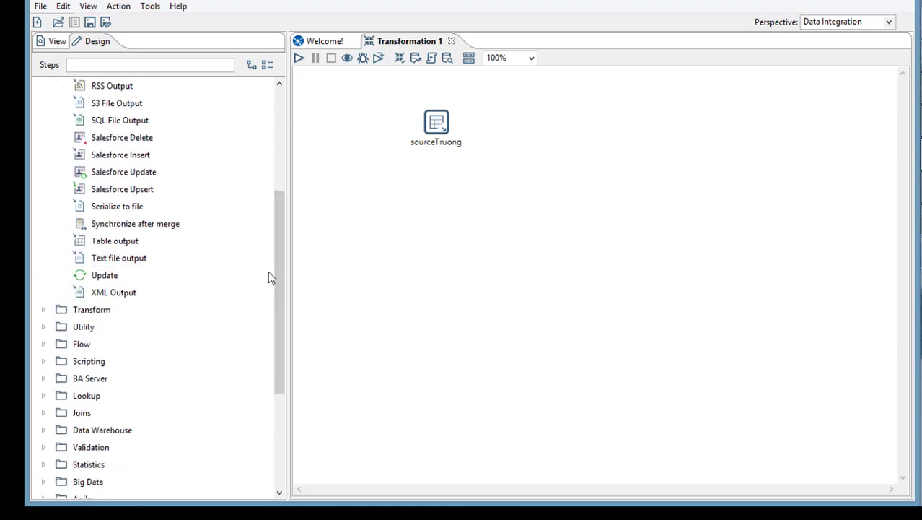
{"action": "left_click_drag", "start_coordinate": [274, 274], "coordinate": [286, 233]}
{"action": "left_click", "coordinate": [112, 345]}
{"action": "left_click_drag", "start_coordinate": [111, 350], "coordinate": [538, 260]}
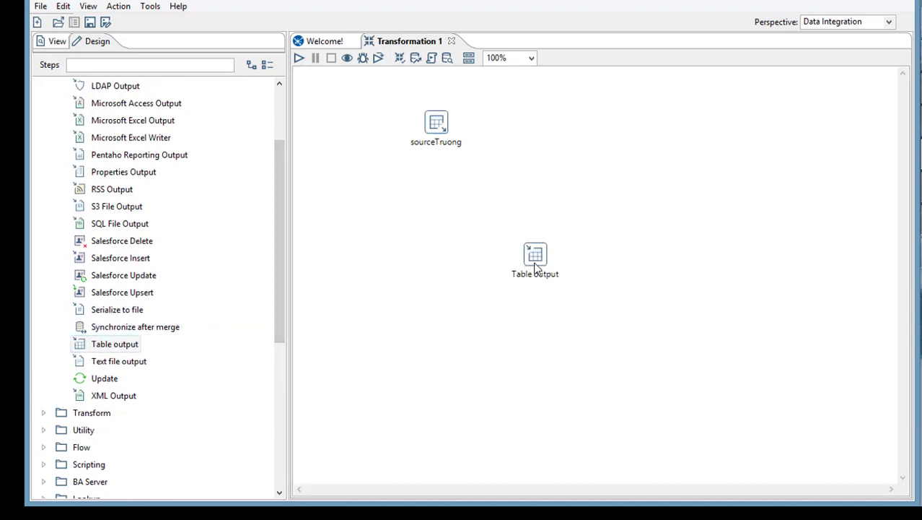
- Open the new output step's settings and name it destTruong
{"action": "right_click", "coordinate": [535, 271]}
{"action": "left_click", "coordinate": [578, 175]}
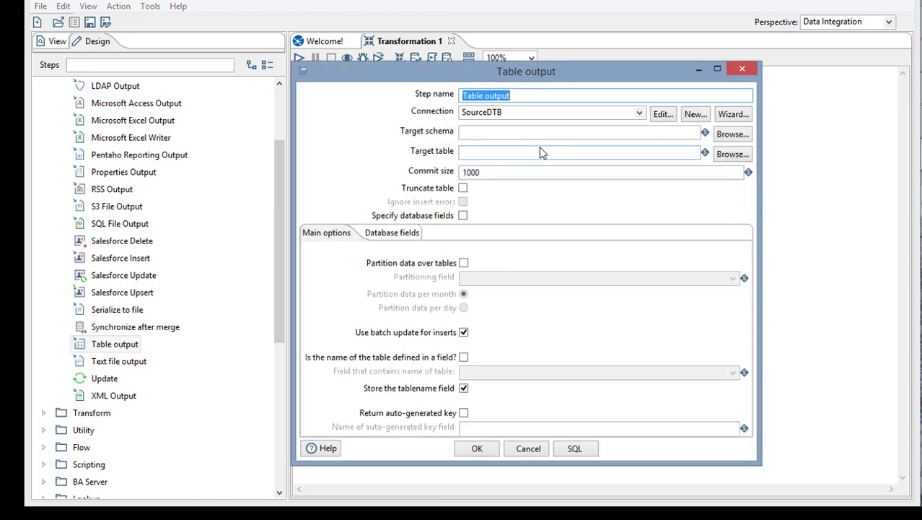
{"action": "type", "text": "destTruong"}
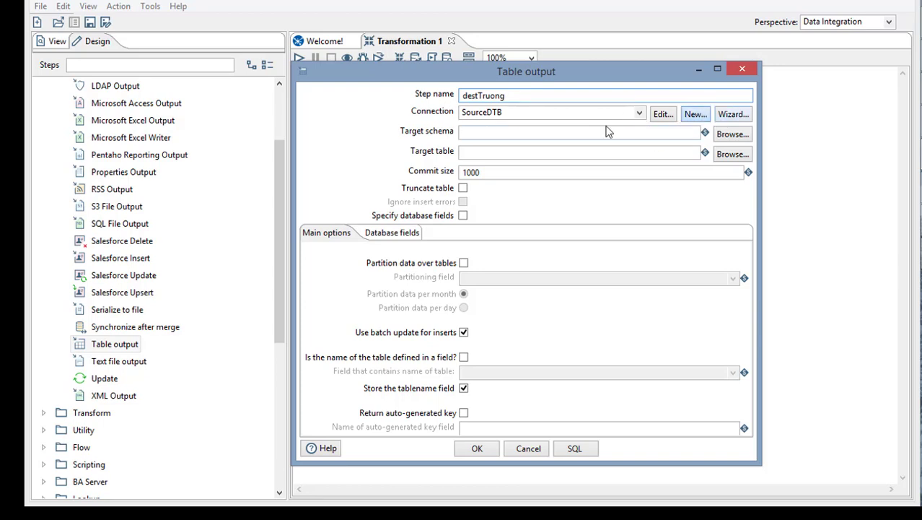
- Define a new MS SQL Server (Native) connection with host, database name, user name and password, then test it
{"action": "left_click", "coordinate": [696, 115]}
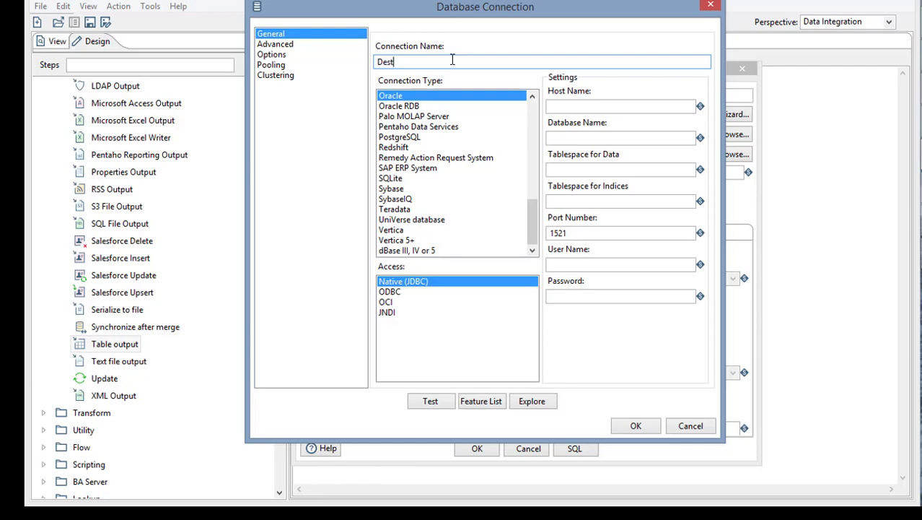
{"action": "key", "text": "ctrl+v"}
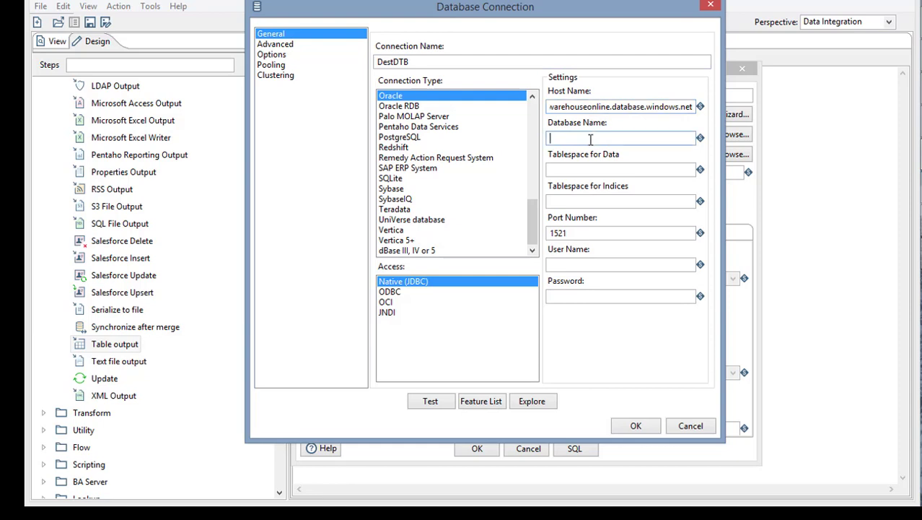
{"action": "left_click", "coordinate": [590, 139]}
{"action": "type", "text": "dest_bth"}
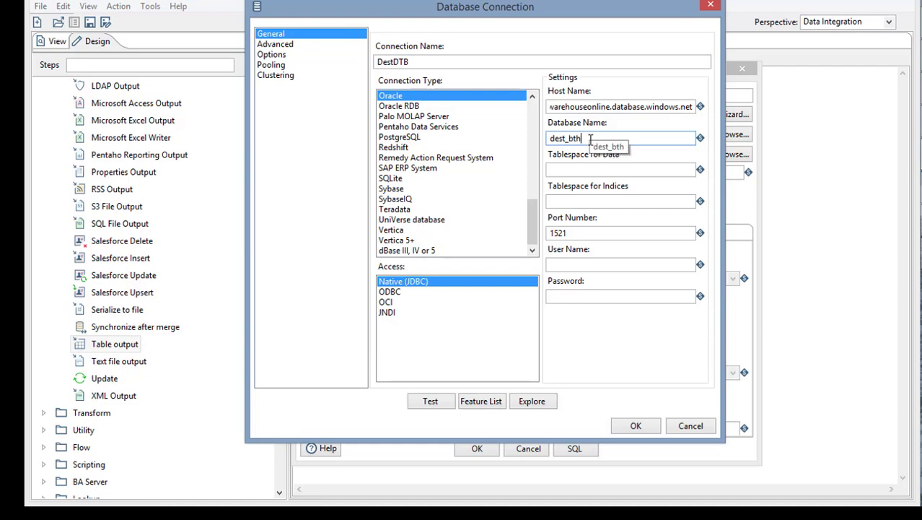
{"action": "type", "text": "1"}
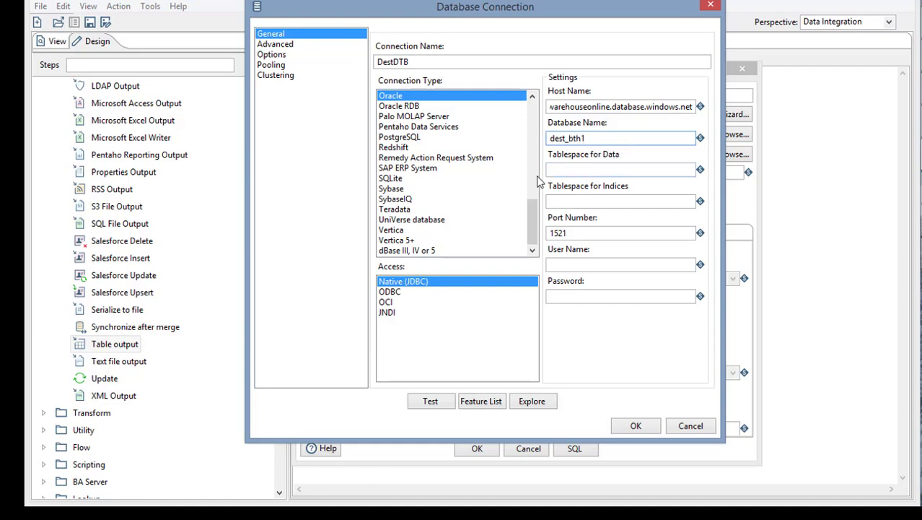
{"action": "left_click_drag", "start_coordinate": [538, 225], "coordinate": [546, 176]}
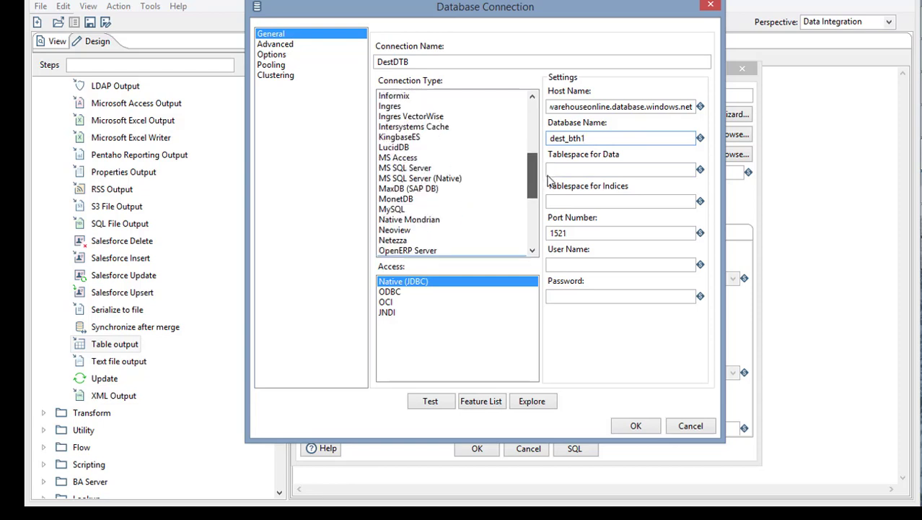
{"action": "left_click", "coordinate": [442, 220]}
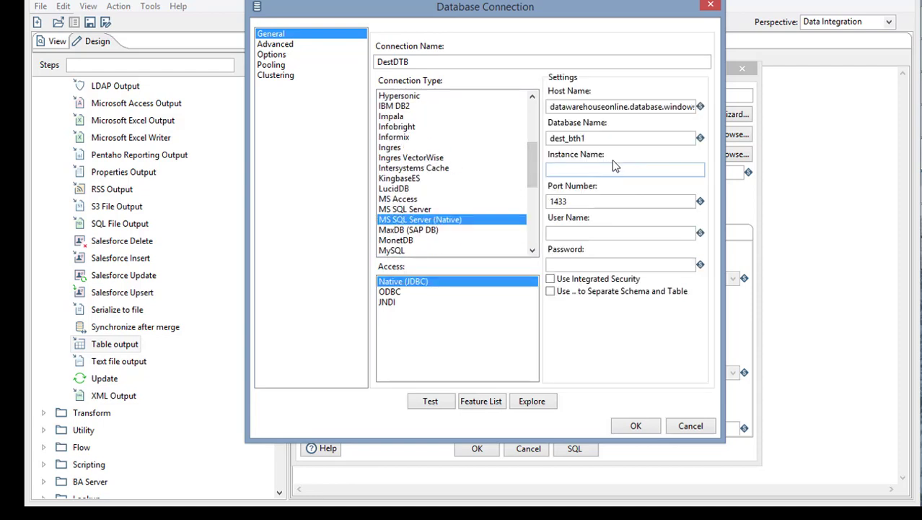
{"action": "left_click", "coordinate": [565, 232]}
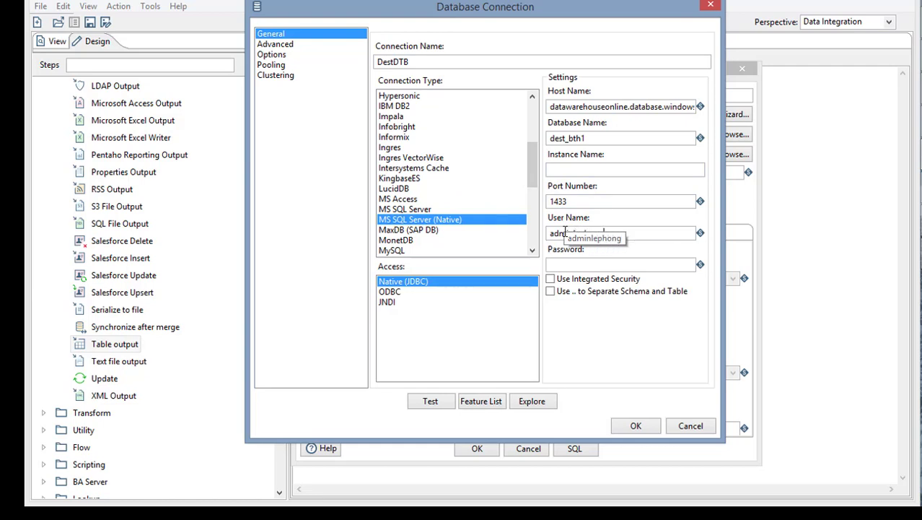
{"action": "key", "text": "Tab"}
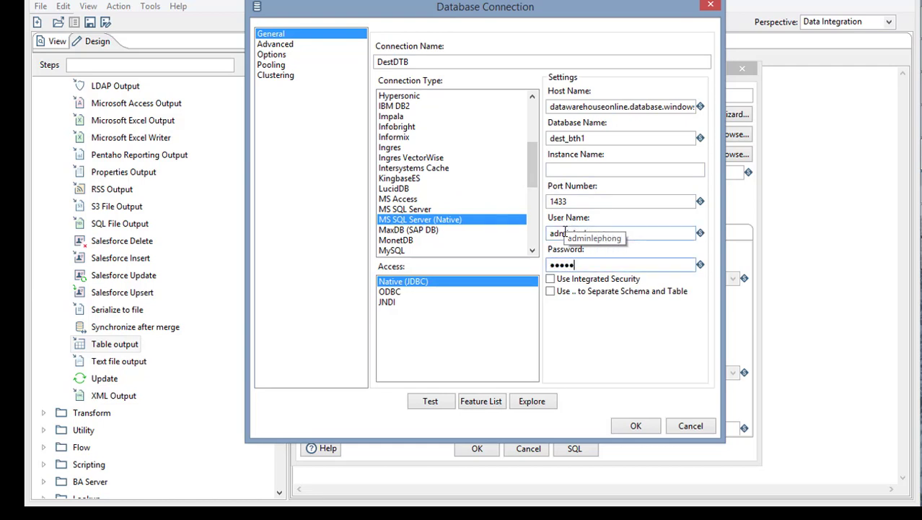
{"action": "left_click", "coordinate": [430, 400]}
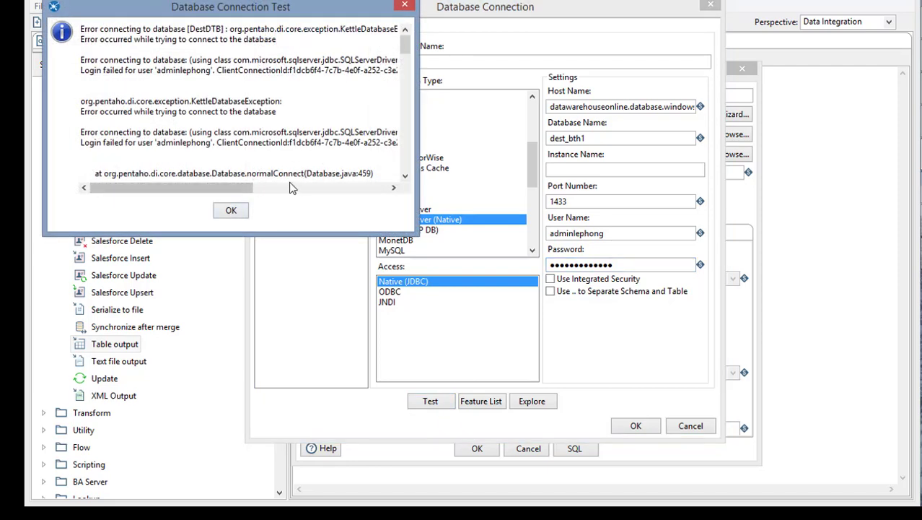
- Inspect and dismiss the failed connection test error
{"action": "key", "text": "ctrl+a"}
{"action": "left_click", "coordinate": [321, 148]}
{"action": "scroll", "coordinate": [325, 141], "scroll_direction": "up", "scroll_amount": 10}
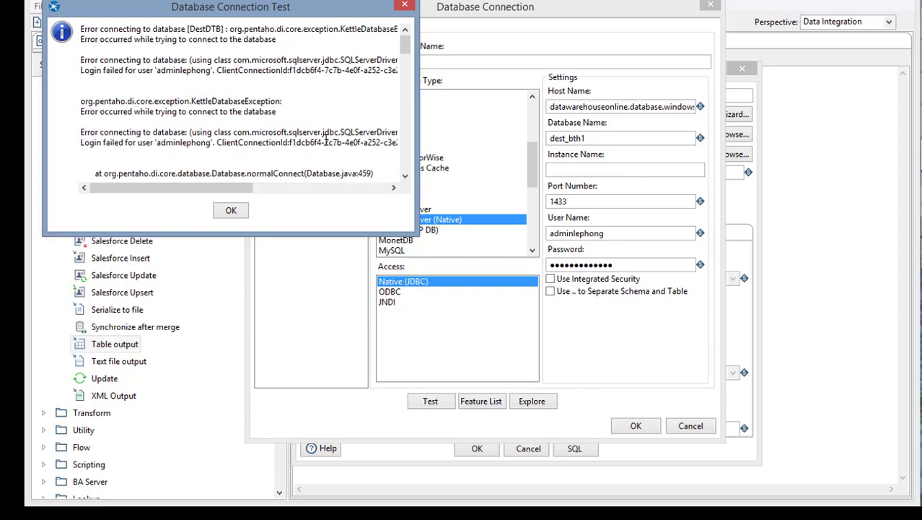
{"action": "mouse_move", "coordinate": [239, 191]}
{"action": "left_mouse_down"}
{"action": "mouse_move", "coordinate": [278, 190]}
{"action": "mouse_move", "coordinate": [239, 189]}
{"action": "left_mouse_up"}
{"action": "left_click", "coordinate": [232, 210]}
- Re-enter the password, correct the database name to Dest_BTH1, retest successfully, and save DestDTB
{"action": "double_click", "coordinate": [638, 264]}
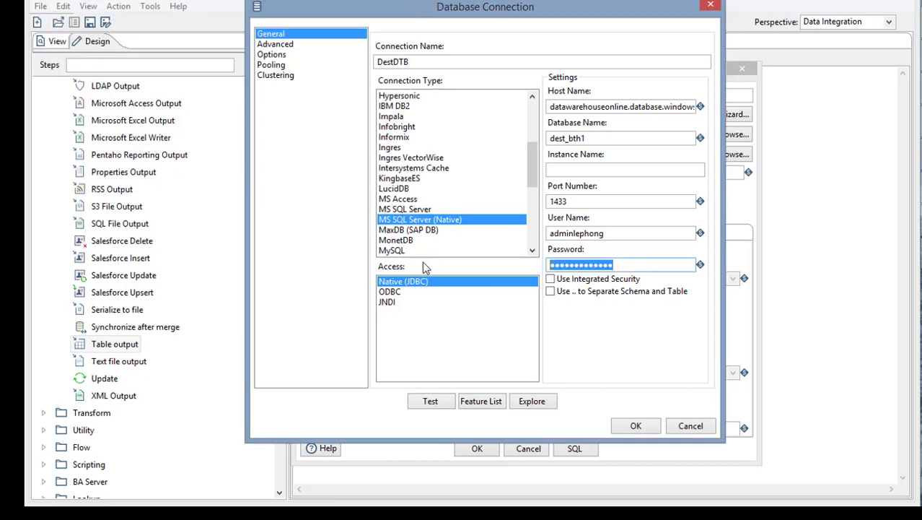
{"action": "type", "text": "••"}
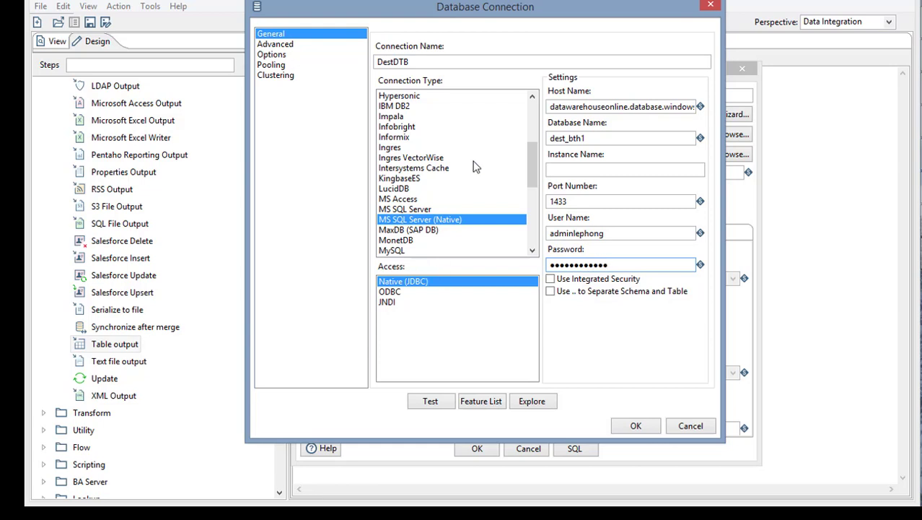
{"action": "double_click", "coordinate": [624, 139]}
{"action": "type", "text": "Dest_"}
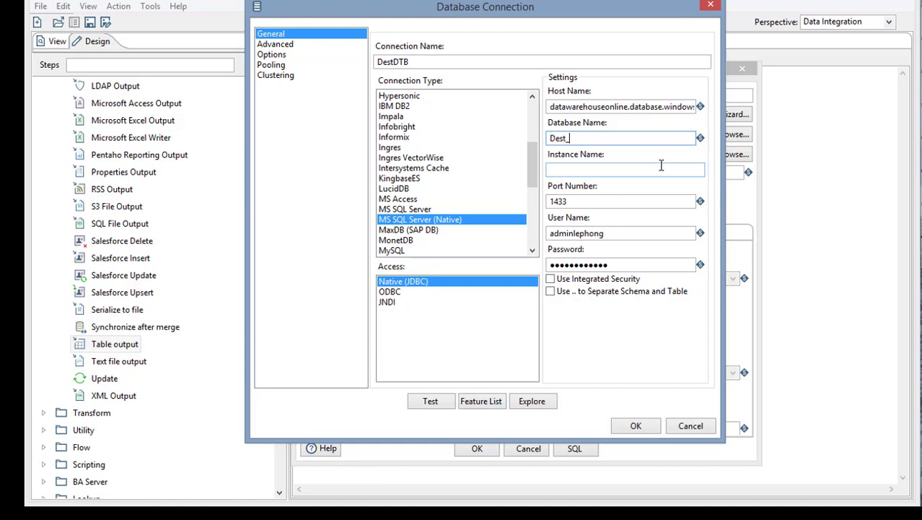
{"action": "left_click", "coordinate": [446, 401]}
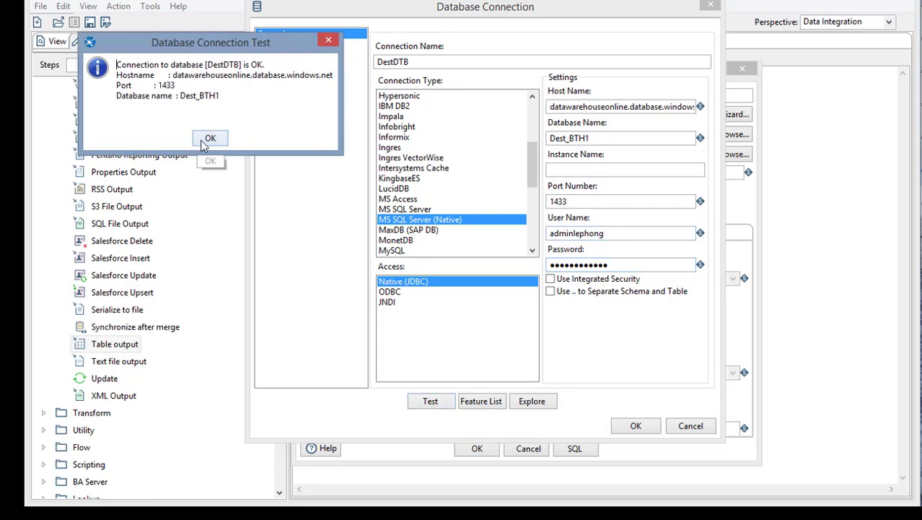
{"action": "left_click", "coordinate": [210, 139]}
{"action": "left_click", "coordinate": [625, 420]}
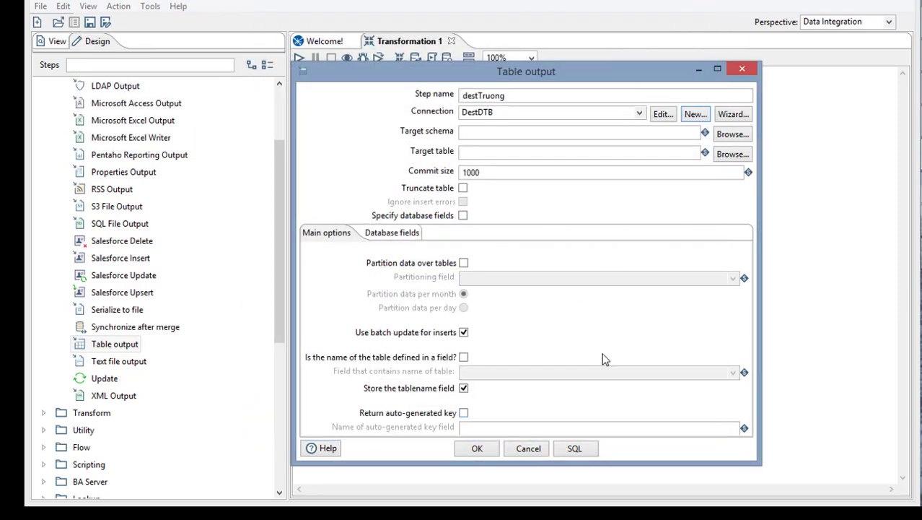
- Set destTruong's target table to dbo_TRUONG from DestDTB's tables and save the step
{"action": "left_click", "coordinate": [732, 160]}
{"action": "left_click", "coordinate": [455, 123]}
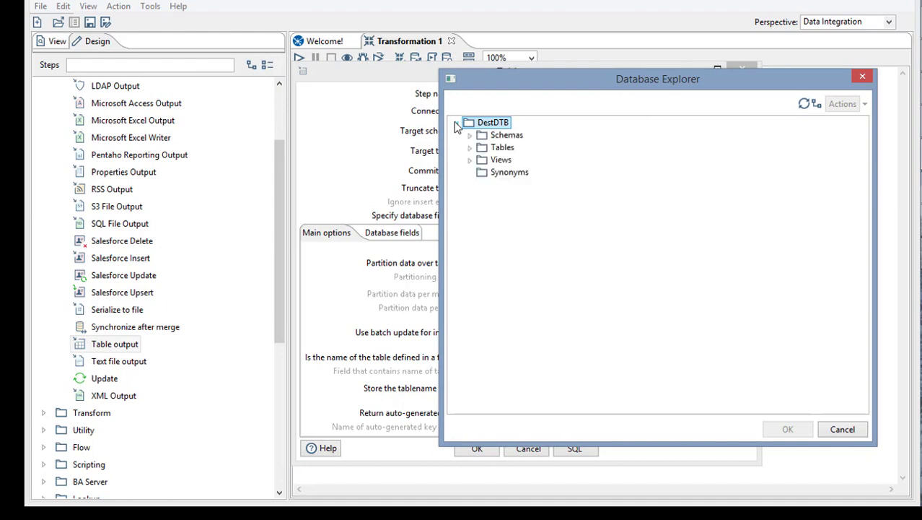
{"action": "left_click", "coordinate": [470, 147]}
{"action": "left_click", "coordinate": [529, 222]}
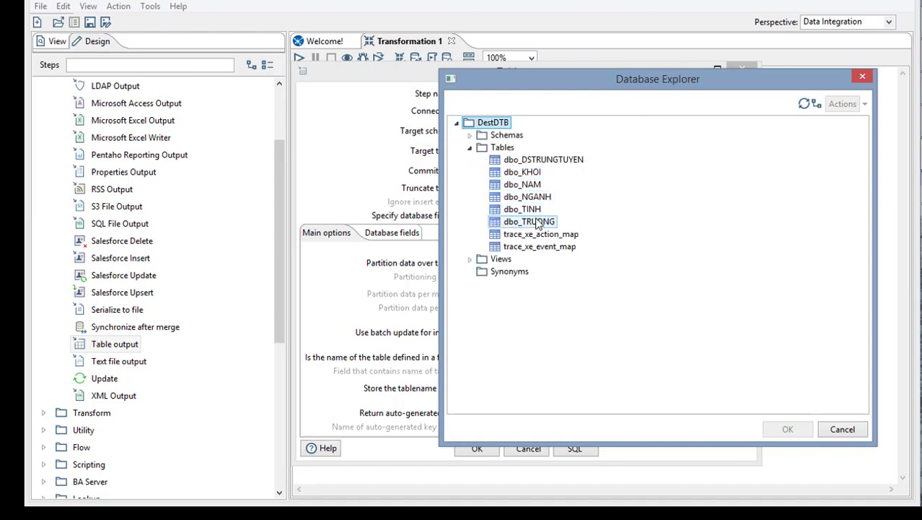
{"action": "left_click", "coordinate": [788, 429]}
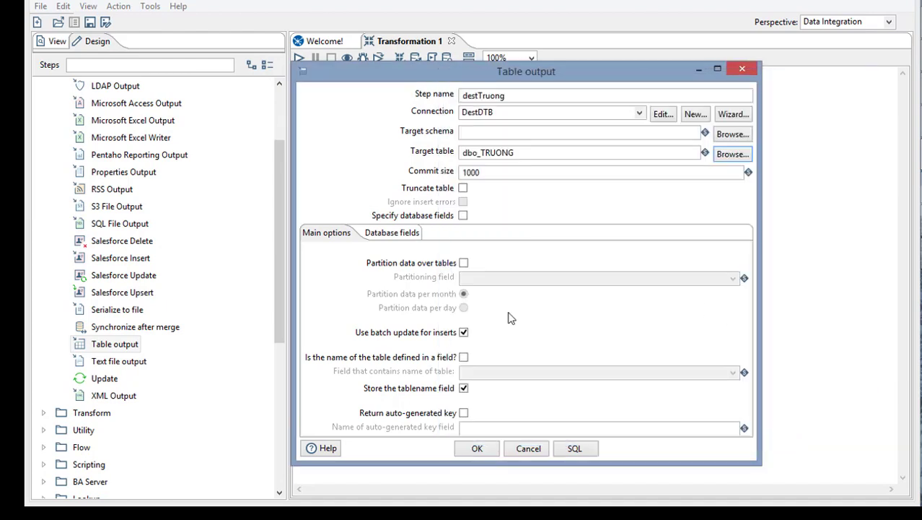
{"action": "left_click", "coordinate": [477, 449]}
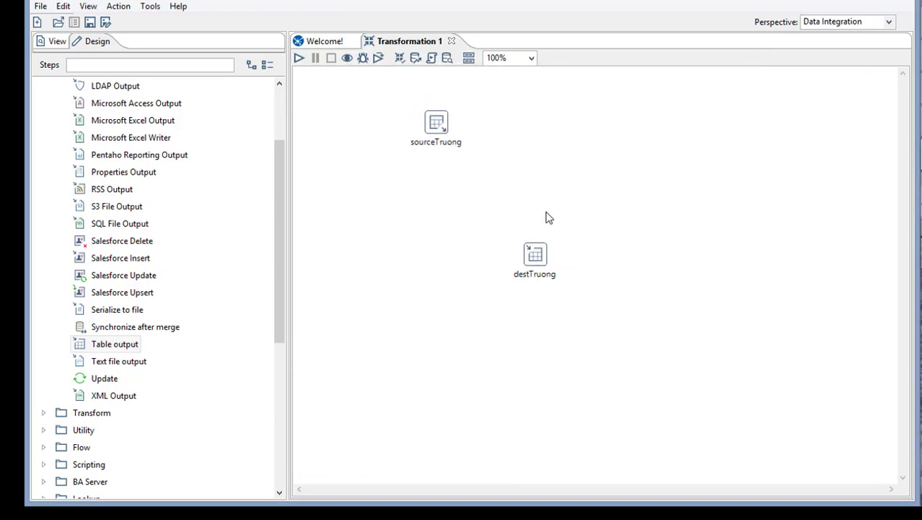
{"action": "right_click", "coordinate": [436, 122]}
- Review the sourceTruong SQL query and accept its Table input settings
{"action": "left_click", "coordinate": [464, 145]}
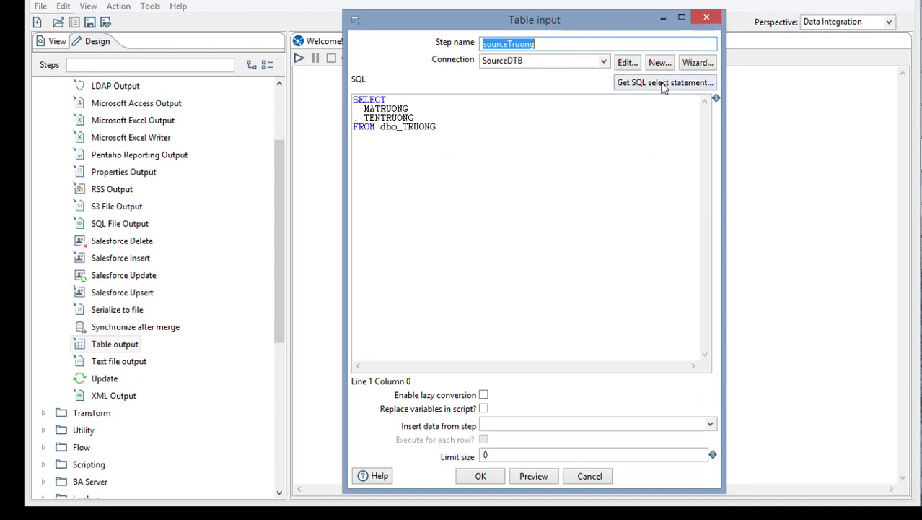
{"action": "left_click_drag", "start_coordinate": [456, 127], "coordinate": [348, 102]}
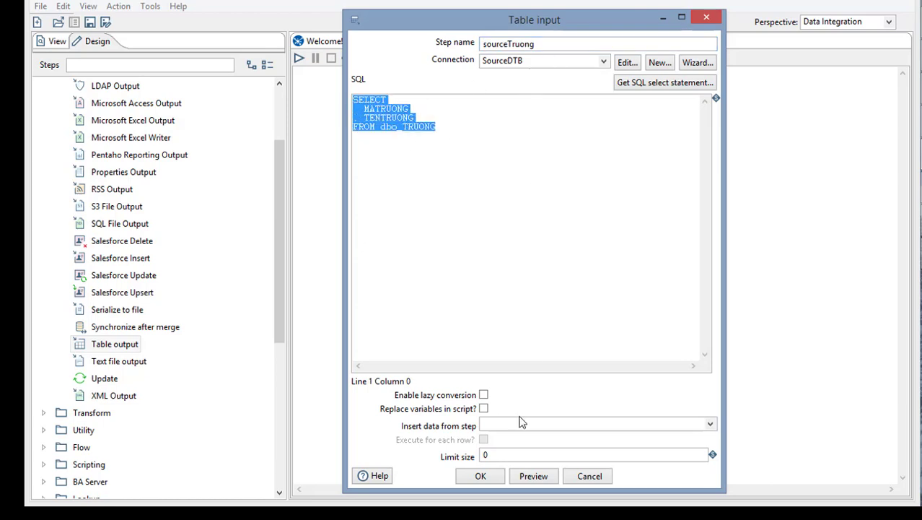
{"action": "left_click", "coordinate": [480, 476]}
- Check that destTruong uses connection DestDTB with target table dbo_TRUONG
{"action": "right_click", "coordinate": [538, 253]}
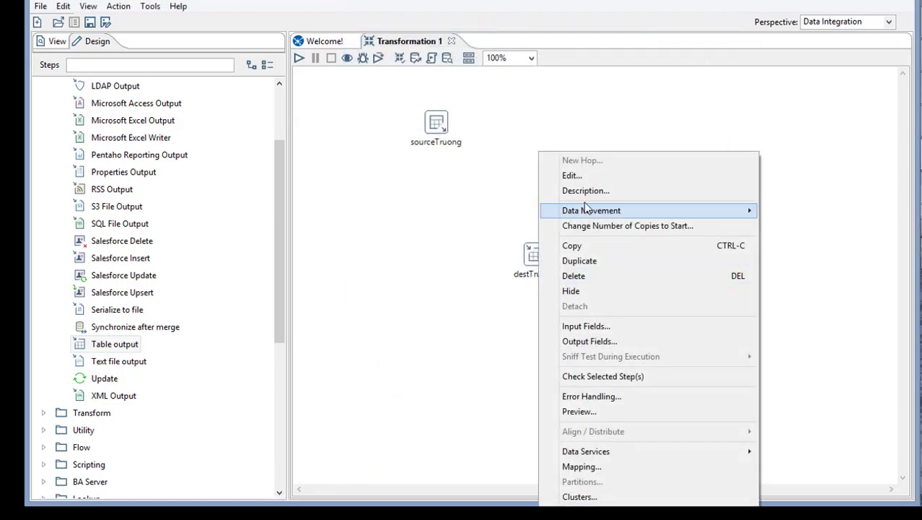
{"action": "left_click", "coordinate": [586, 177]}
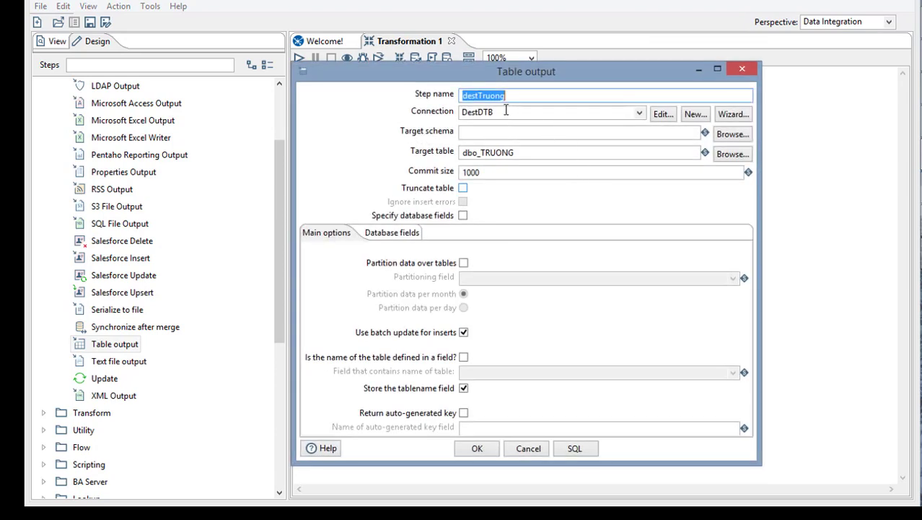
{"action": "left_click", "coordinate": [507, 111]}
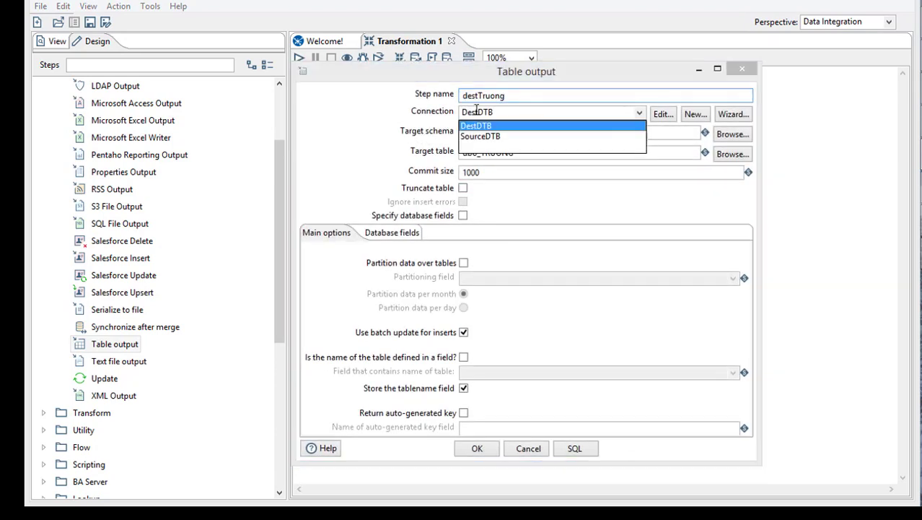
{"action": "left_click", "coordinate": [643, 155]}
{"action": "left_click_drag", "start_coordinate": [529, 153], "coordinate": [433, 171]}
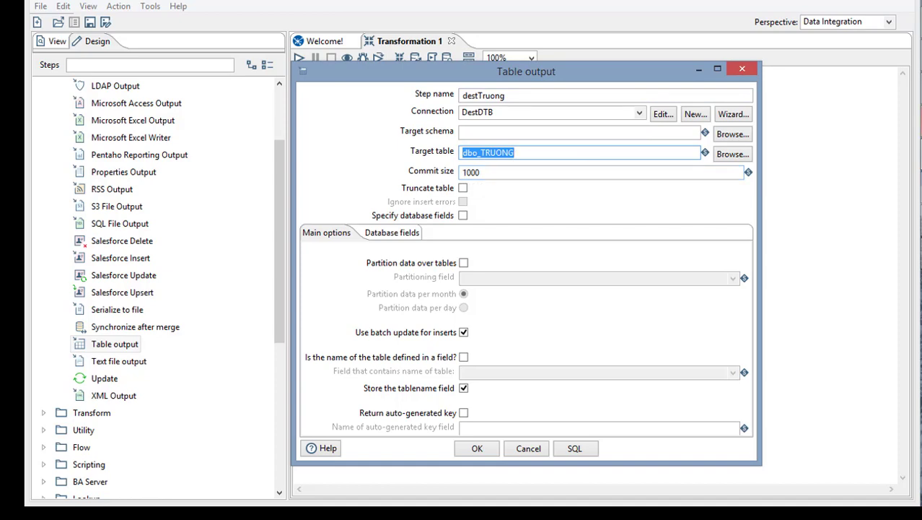
{"action": "key", "text": "alt+Tab"}
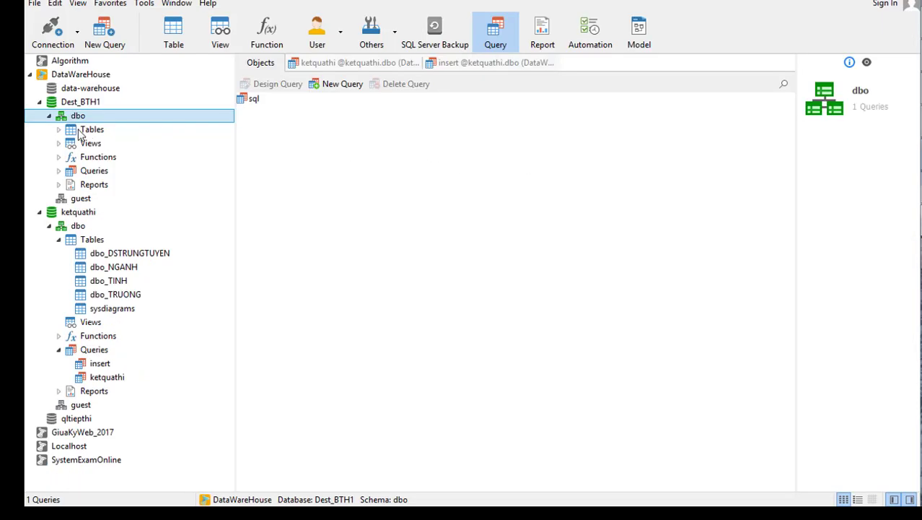
- List Dest_BTH1's dbo tables in Navicat to confirm dbo_TRUONG, then accept destTruong's settings
{"action": "left_click", "coordinate": [59, 130]}
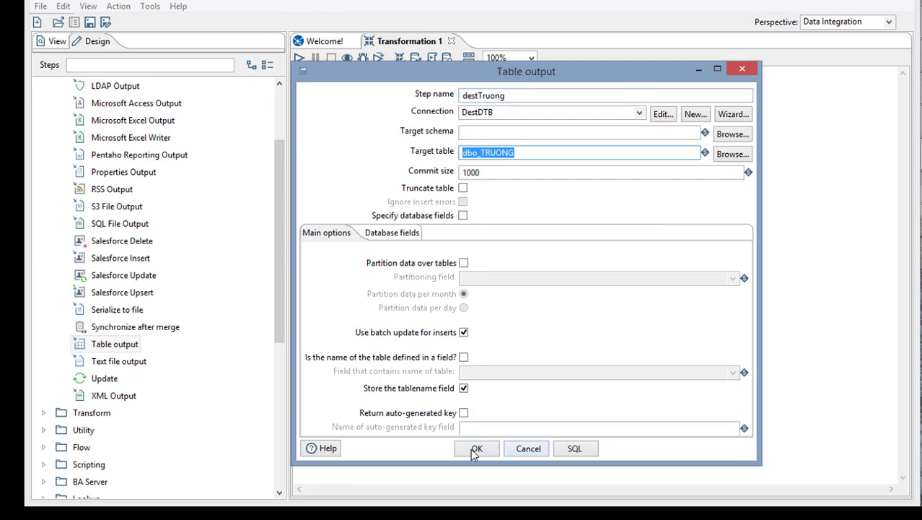
{"action": "left_click", "coordinate": [473, 447]}
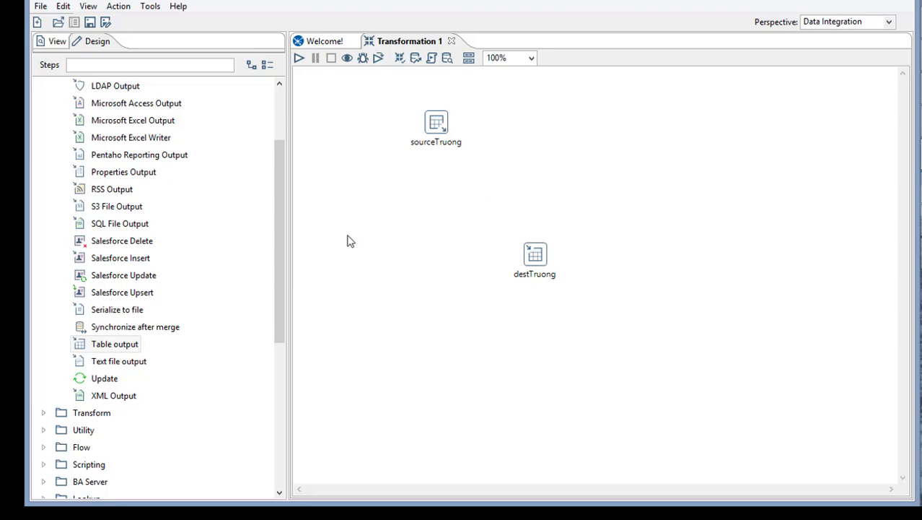
- Search the steps for 'select valu' and drop a Select values step between sourceTruong and destTruong
{"action": "left_click_drag", "start_coordinate": [278, 197], "coordinate": [284, 132]}
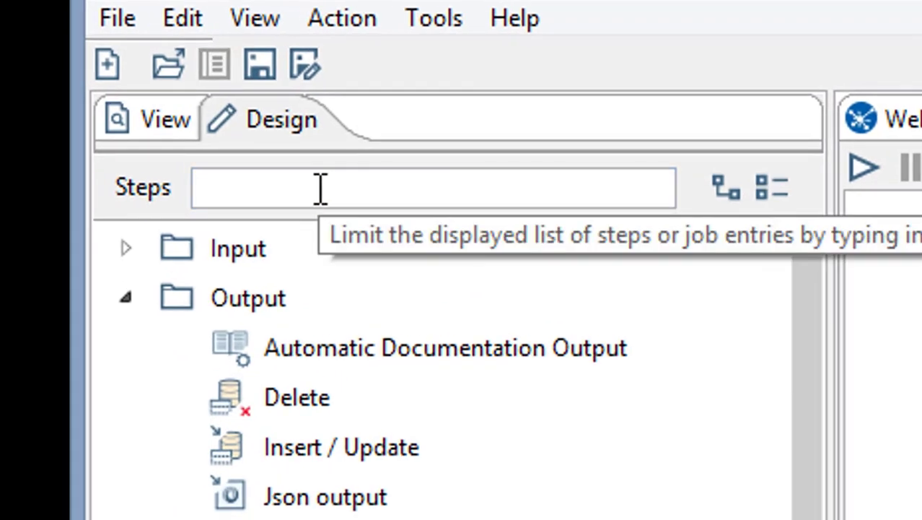
{"action": "left_click", "coordinate": [139, 83]}
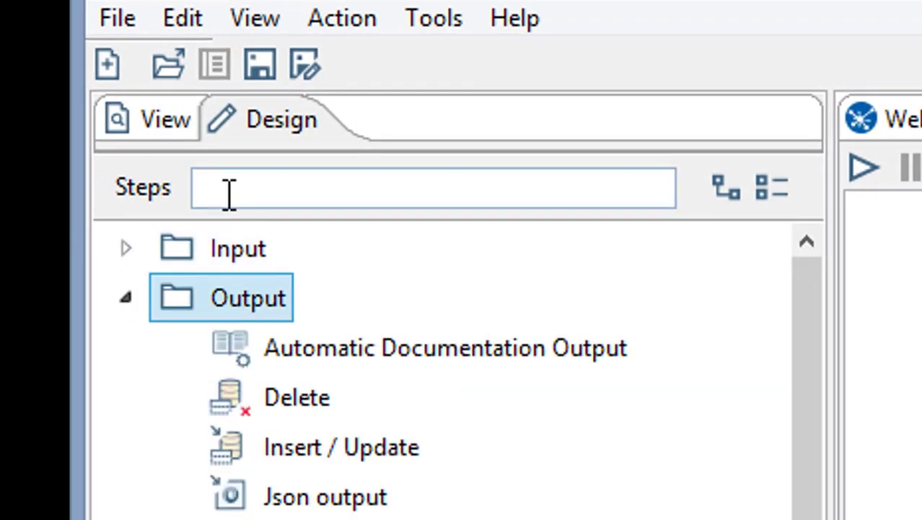
{"action": "type", "text": "selec"}
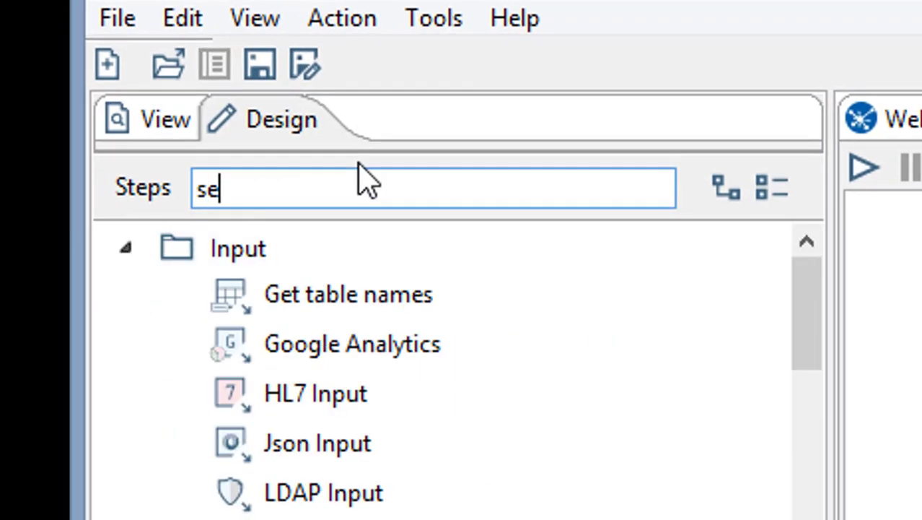
{"action": "type", "text": "t valu"}
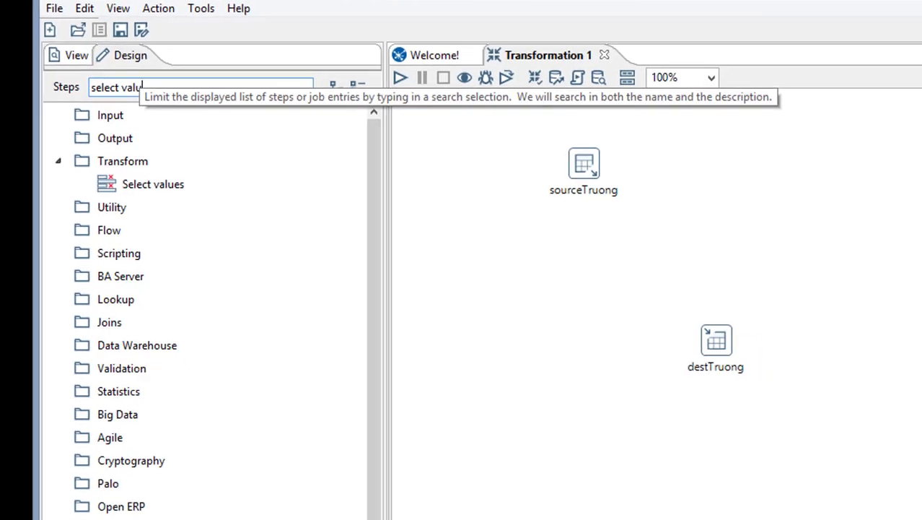
{"action": "left_click", "coordinate": [140, 184]}
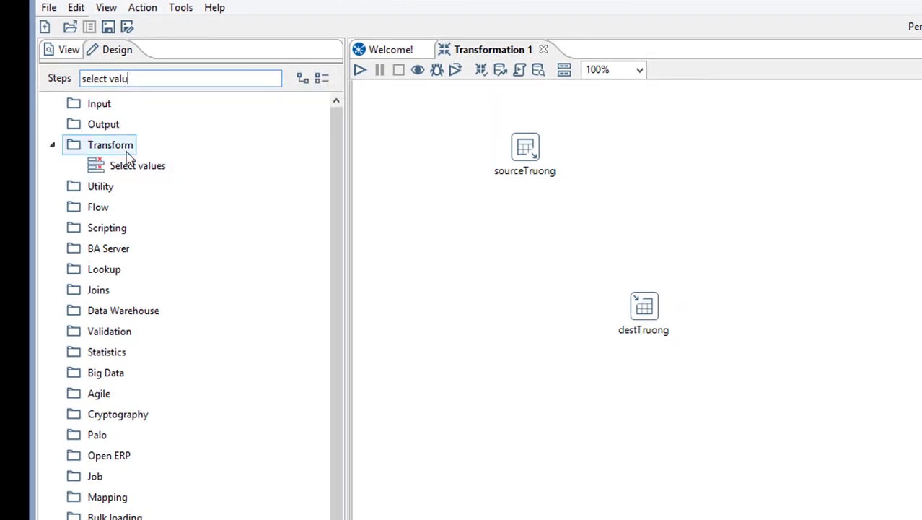
{"action": "left_click_drag", "start_coordinate": [119, 171], "coordinate": [596, 221]}
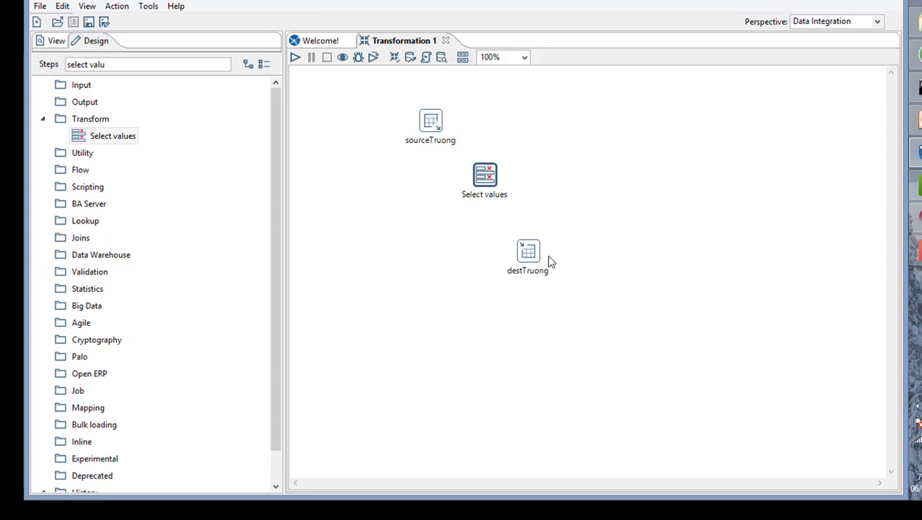
- Chain sourceTruong → Select values → destTruong with hops, choosing Main output
{"action": "right_click", "coordinate": [484, 175]}
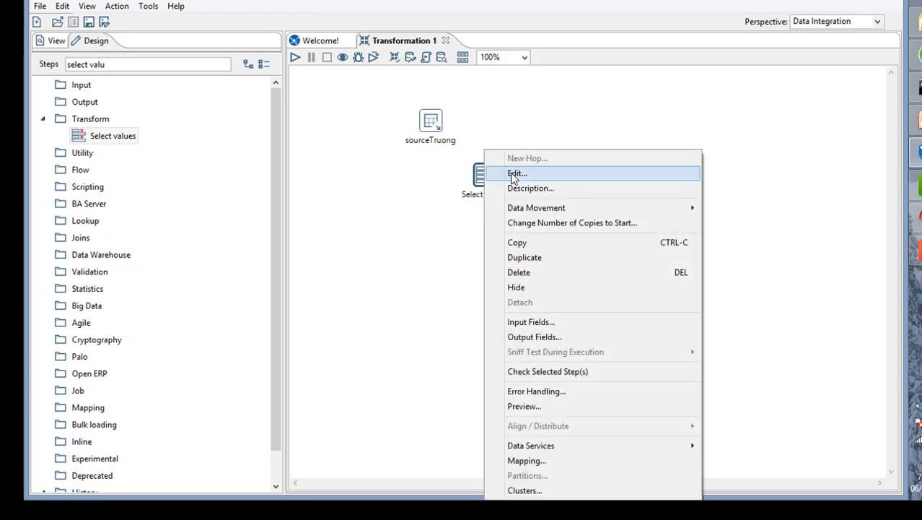
{"action": "left_click", "coordinate": [513, 178]}
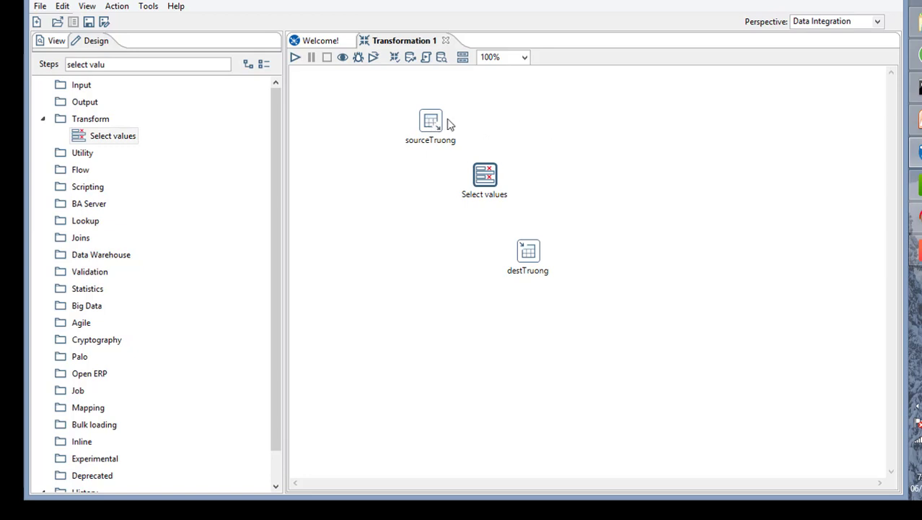
{"action": "mouse_move", "coordinate": [431, 124]}
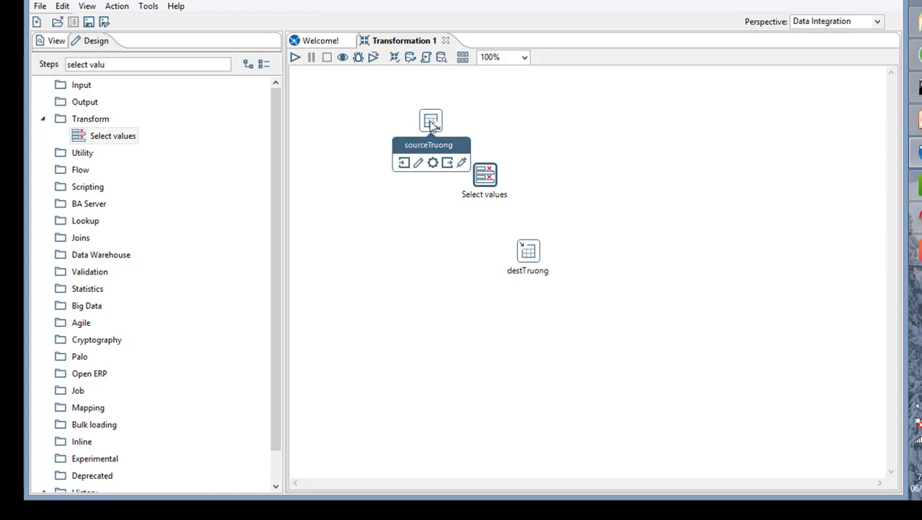
{"action": "left_click_drag", "start_coordinate": [454, 135], "coordinate": [488, 175]}
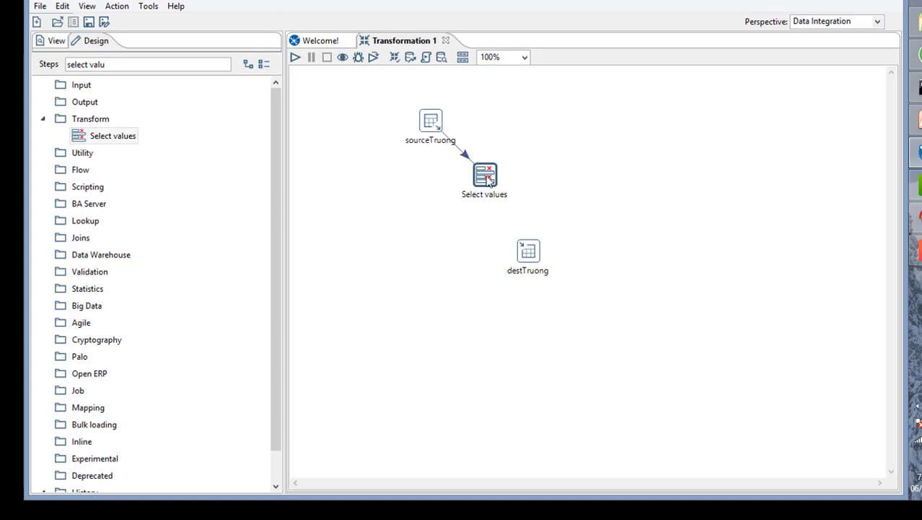
{"action": "left_click_drag", "start_coordinate": [537, 182], "coordinate": [529, 251]}
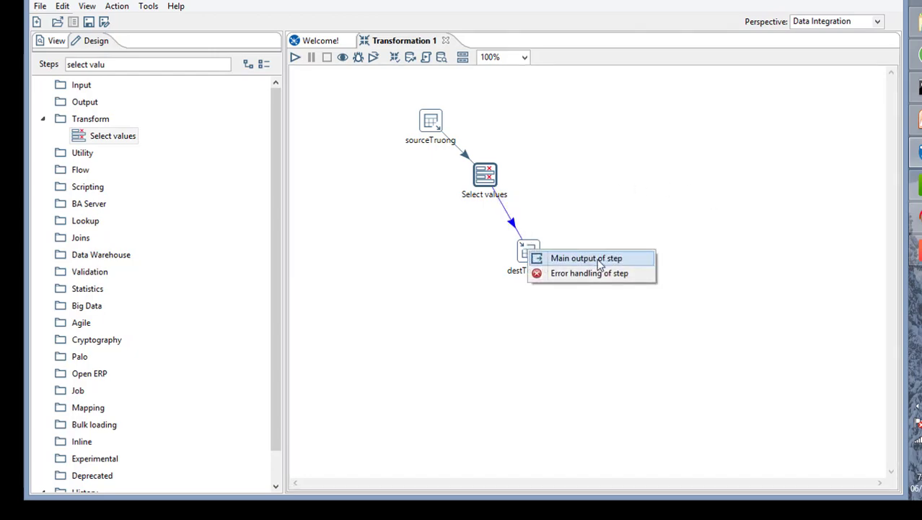
{"action": "left_click", "coordinate": [599, 261]}
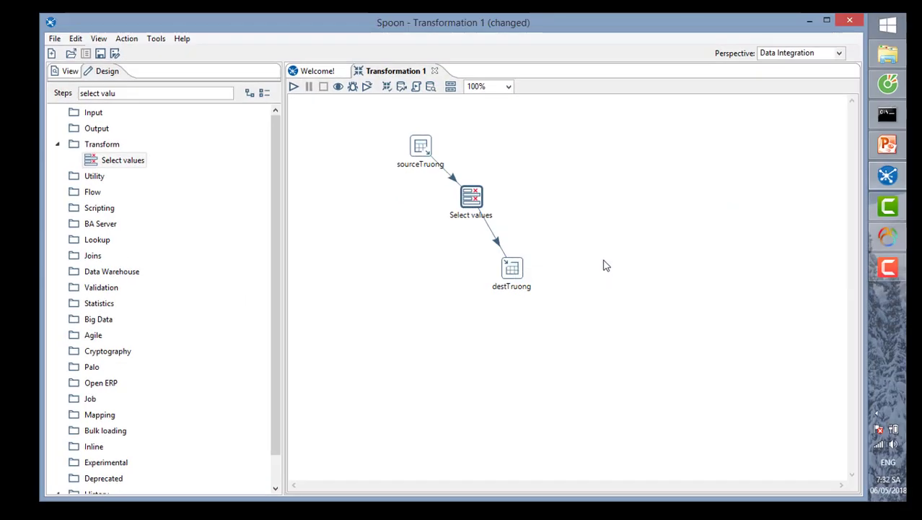
- Reopen the Select values settings and start Edit Mapping
{"action": "right_click", "coordinate": [473, 199]}
{"action": "left_click", "coordinate": [505, 192]}
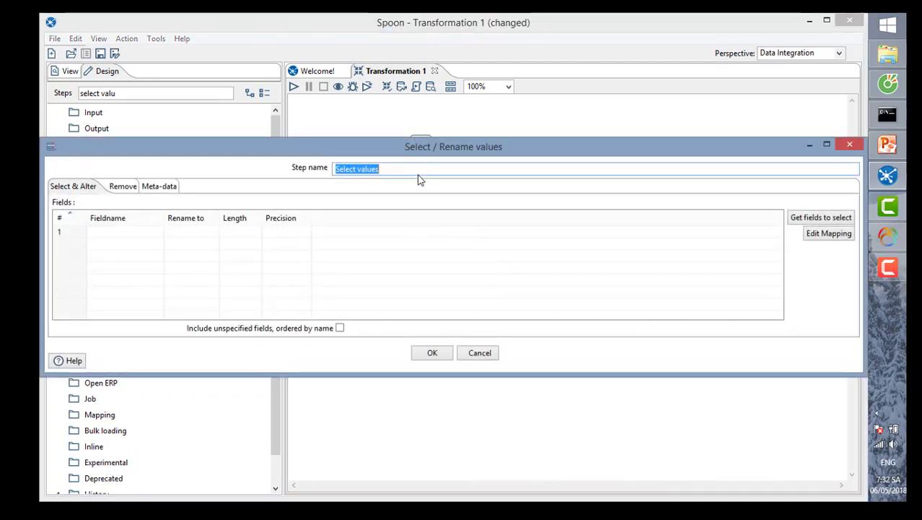
{"action": "mouse_move", "coordinate": [465, 156]}
{"action": "left_mouse_down"}
{"action": "mouse_move", "coordinate": [525, 157]}
{"action": "mouse_move", "coordinate": [462, 159]}
{"action": "left_mouse_up"}
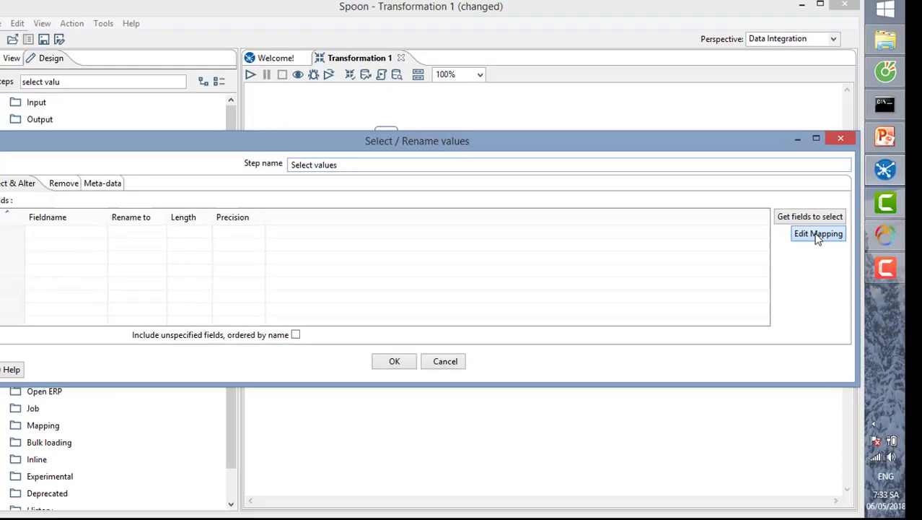
{"action": "left_click", "coordinate": [658, 195]}
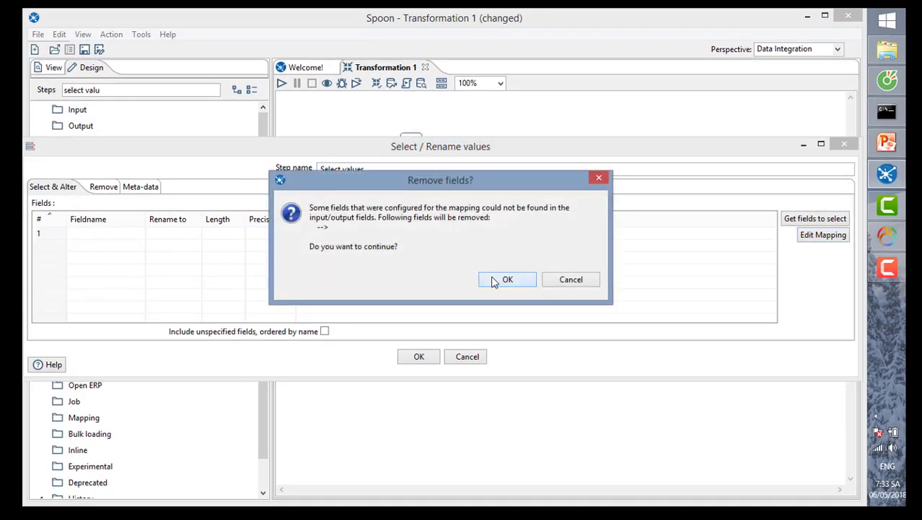
- Confirm removing fields, map MATRUONG and TENTRUONG to same-named targets, and accept both dialogs
{"action": "left_click", "coordinate": [494, 281]}
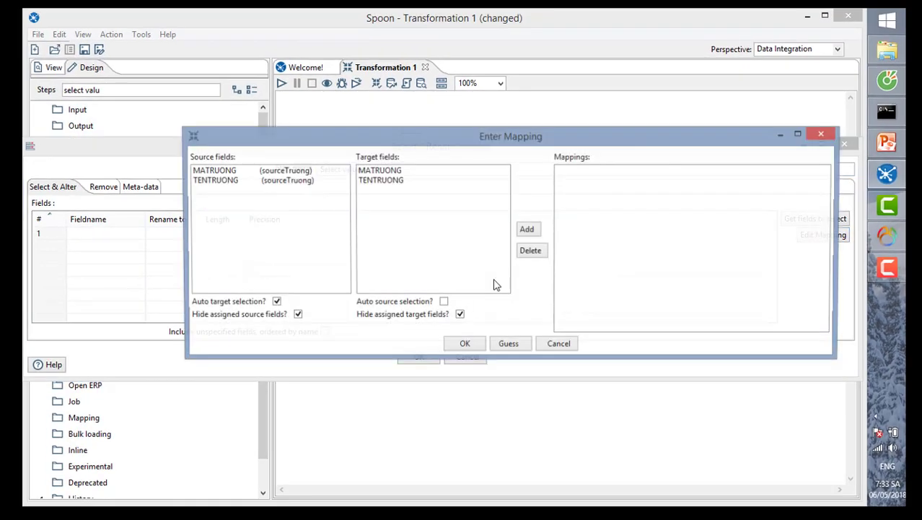
{"action": "left_click", "coordinate": [214, 171]}
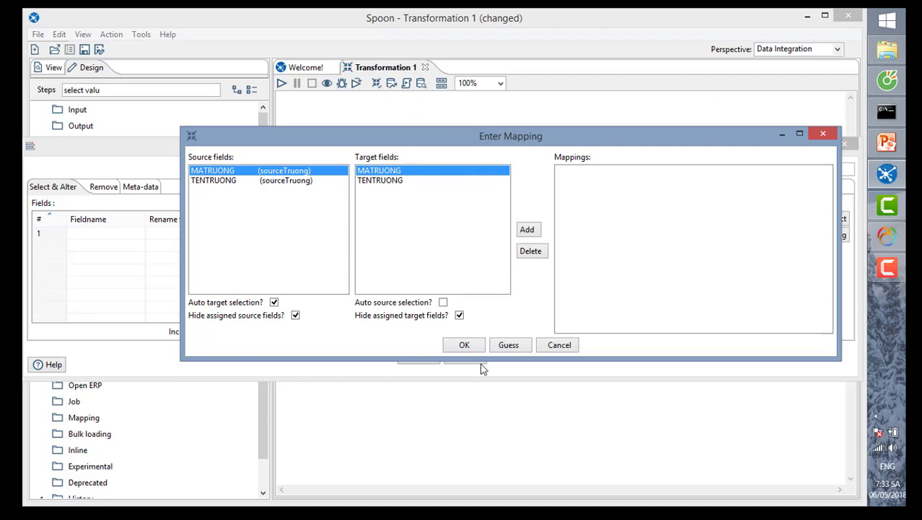
{"action": "left_click", "coordinate": [527, 229]}
{"action": "left_click", "coordinate": [273, 175]}
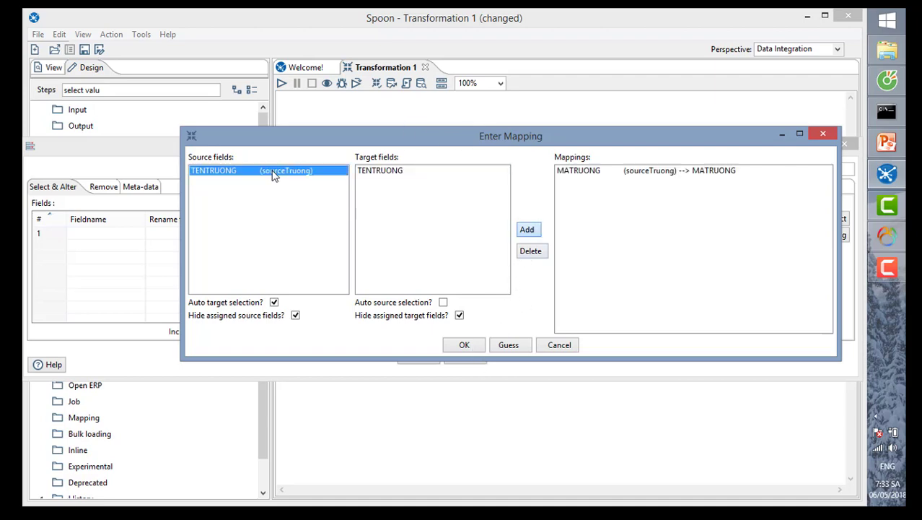
{"action": "left_click", "coordinate": [523, 230]}
{"action": "left_click", "coordinate": [466, 344]}
{"action": "left_click", "coordinate": [420, 357]}
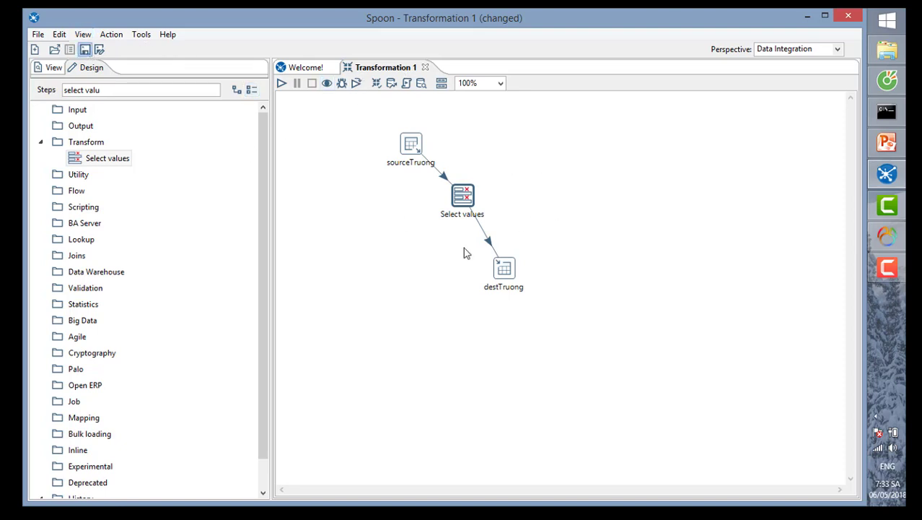
- Save the transformation as connect.ktr in the lab\bth1 folder
{"action": "key", "text": "ctrl+s"}
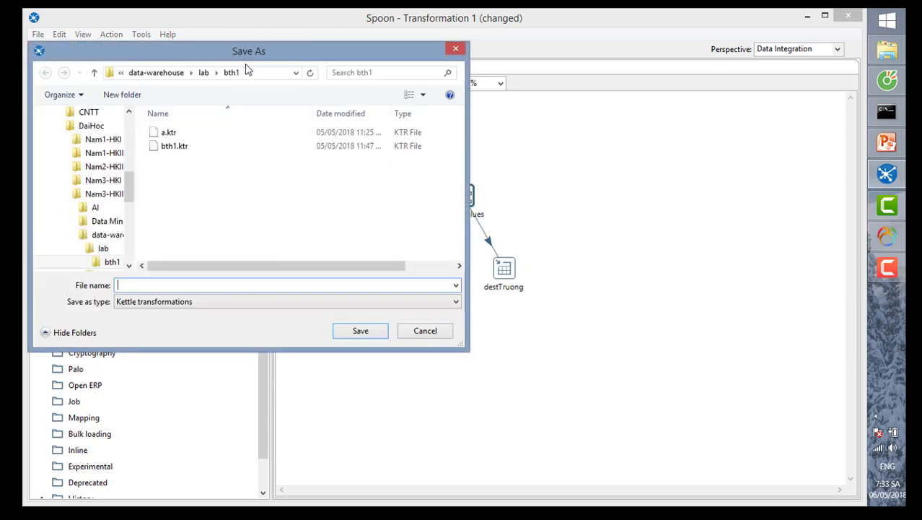
{"action": "left_click_drag", "start_coordinate": [254, 61], "coordinate": [470, 94]}
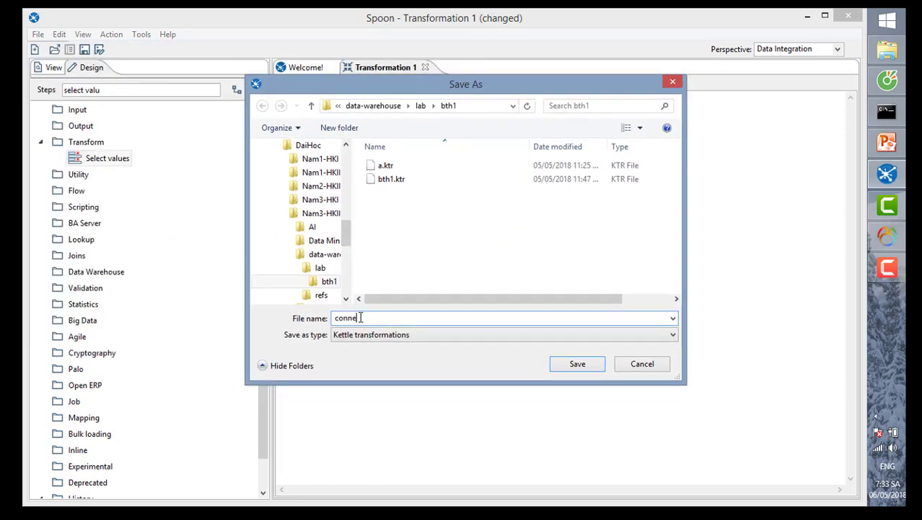
{"action": "left_click", "coordinate": [571, 371]}
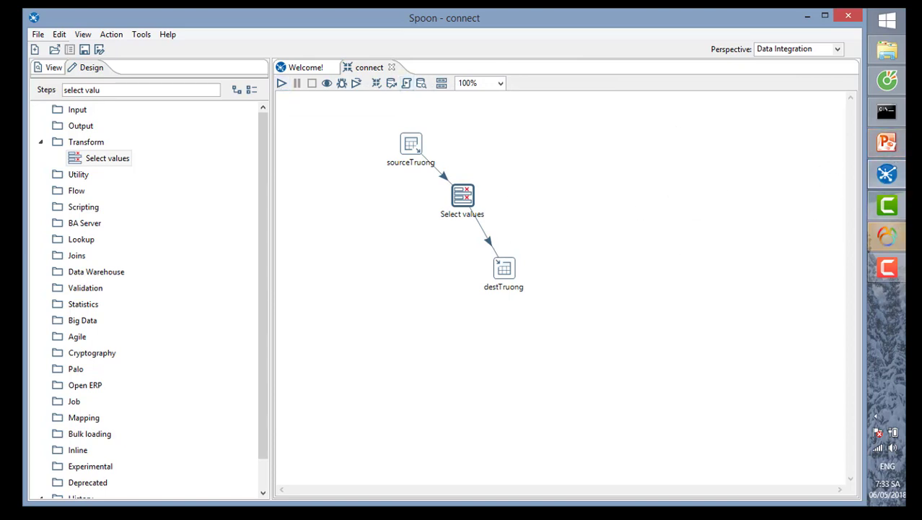
- In Navicat, view Dest_BTH1's dbo_TRUONG table and close it again
{"action": "left_click", "coordinate": [887, 236]}
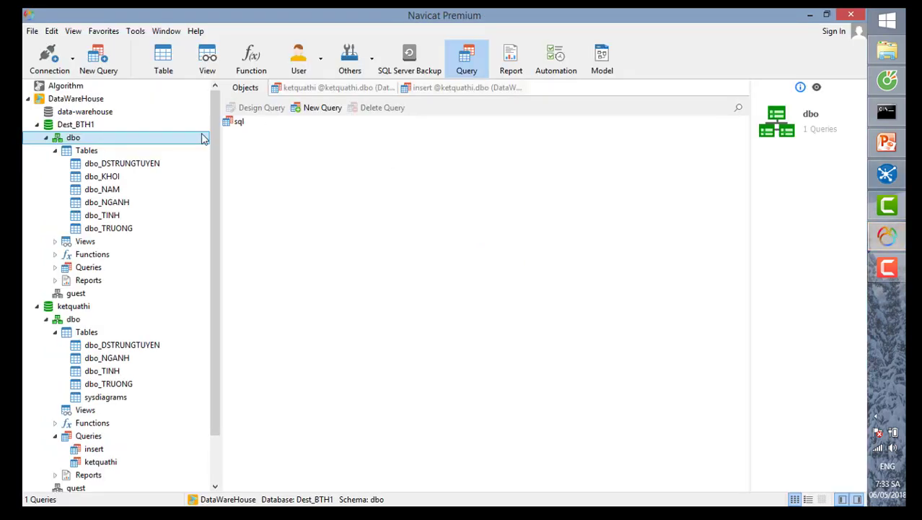
{"action": "double_click", "coordinate": [112, 228]}
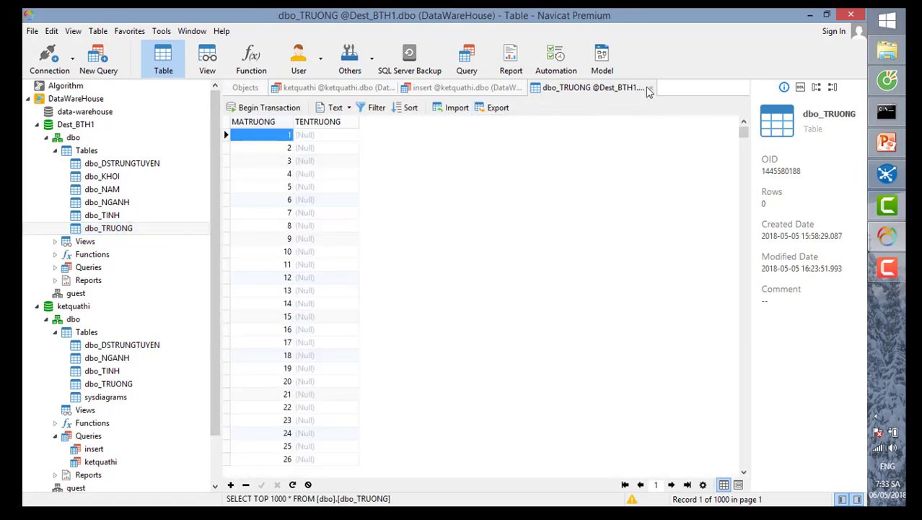
{"action": "left_click", "coordinate": [650, 88]}
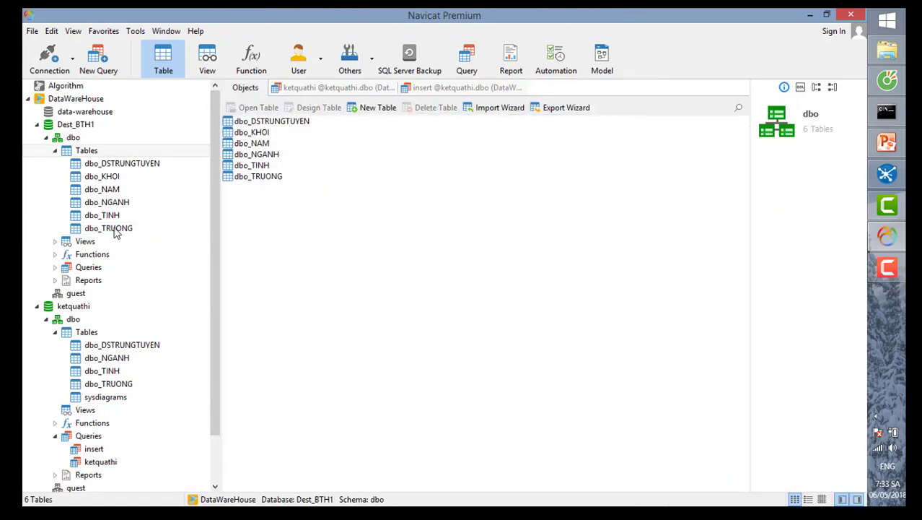
- Delete dbo_TRUONG from Dest_BTH1 and open the saved sql query
{"action": "left_click", "coordinate": [113, 229]}
{"action": "right_click", "coordinate": [113, 230]}
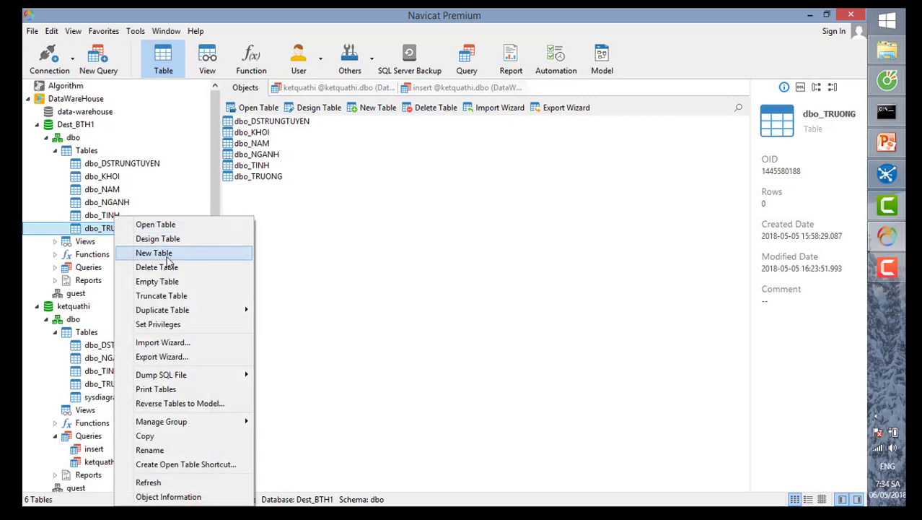
{"action": "left_click", "coordinate": [157, 267]}
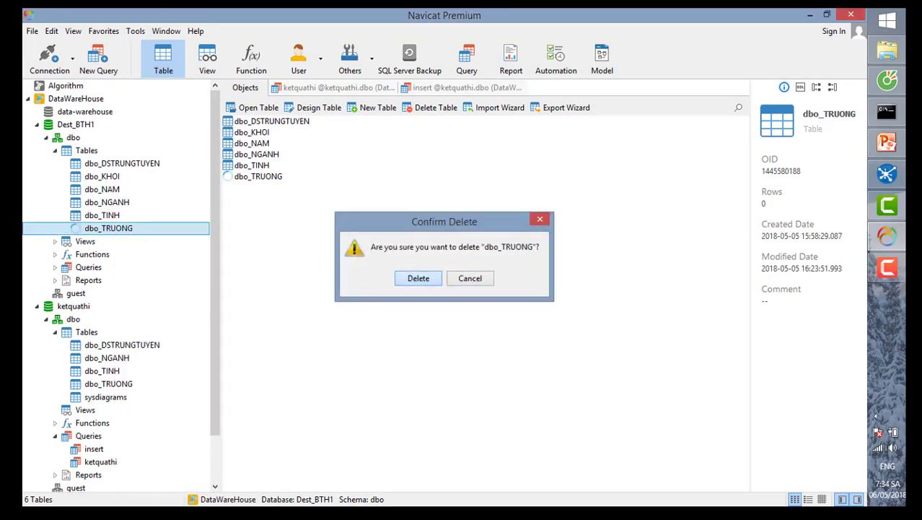
{"action": "left_click", "coordinate": [416, 280]}
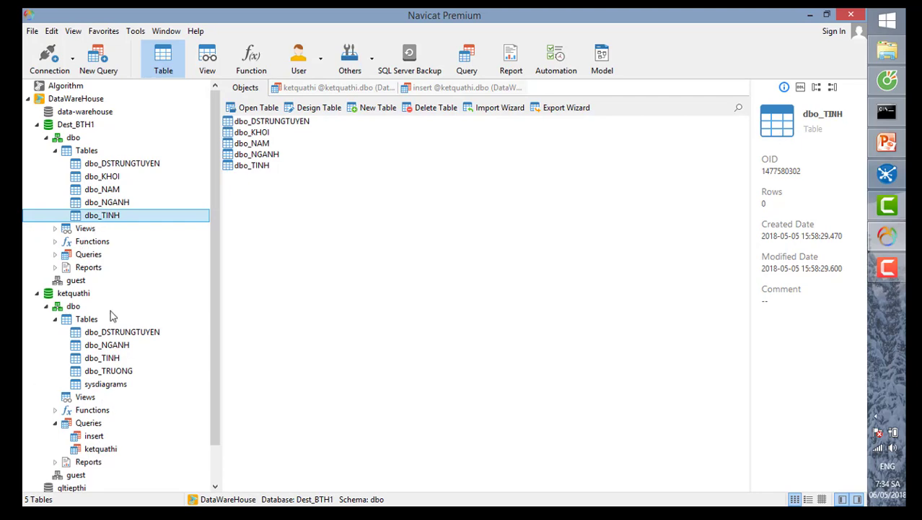
{"action": "left_click", "coordinate": [56, 255]}
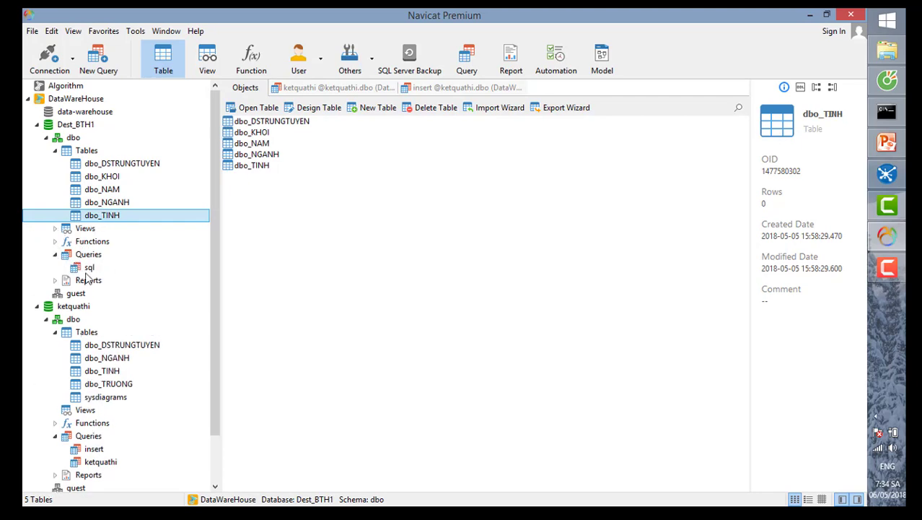
{"action": "double_click", "coordinate": [89, 268]}
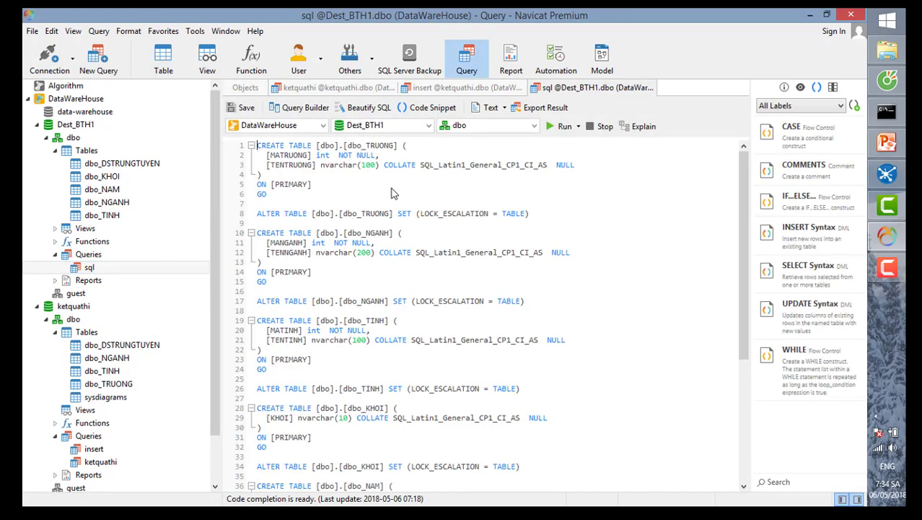
- Run only the selected dbo_TRUONG CREATE TABLE statement from the sql script
{"action": "left_click_drag", "start_coordinate": [322, 184], "coordinate": [251, 141]}
{"action": "right_click", "coordinate": [290, 156]}
{"action": "left_click", "coordinate": [332, 163]}
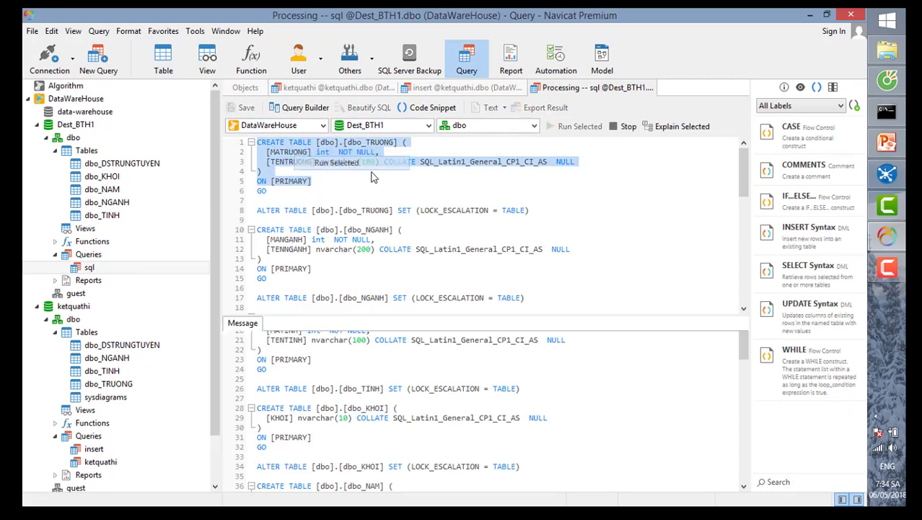
{"action": "left_click_drag", "start_coordinate": [306, 401], "coordinate": [175, 325]}
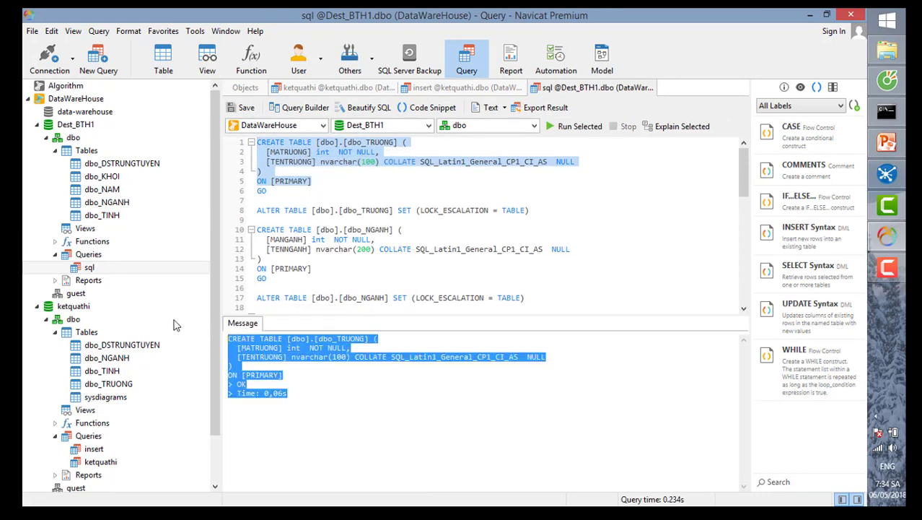
- Refresh Dest_BTH1's tables, open the new and ketquathi's dbo_TRUONG tables, then return to Spoon
{"action": "left_click", "coordinate": [86, 150]}
{"action": "right_click", "coordinate": [91, 150]}
{"action": "left_click", "coordinate": [115, 270]}
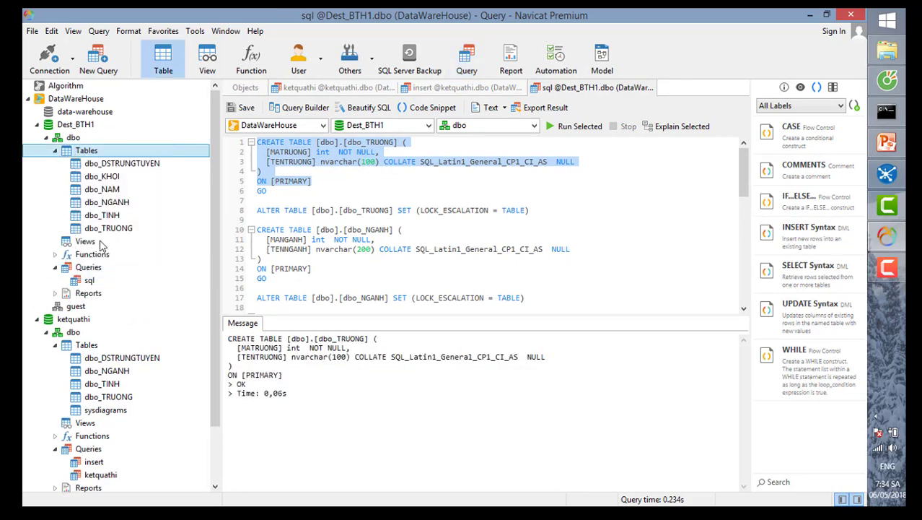
{"action": "double_click", "coordinate": [107, 228]}
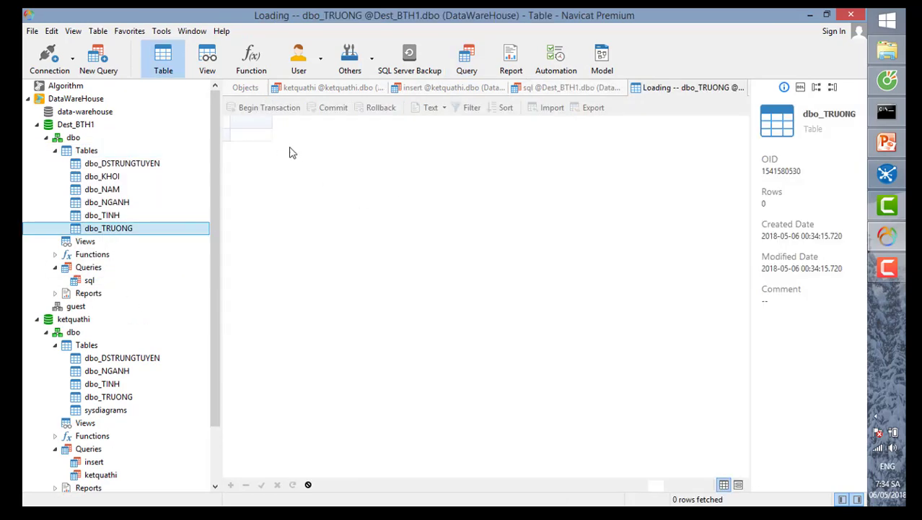
{"action": "double_click", "coordinate": [110, 396]}
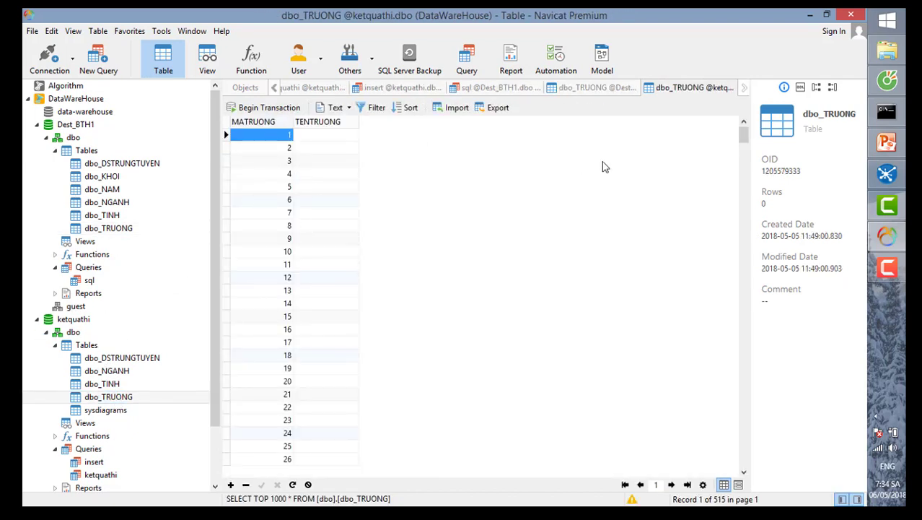
{"action": "left_click", "coordinate": [887, 174]}
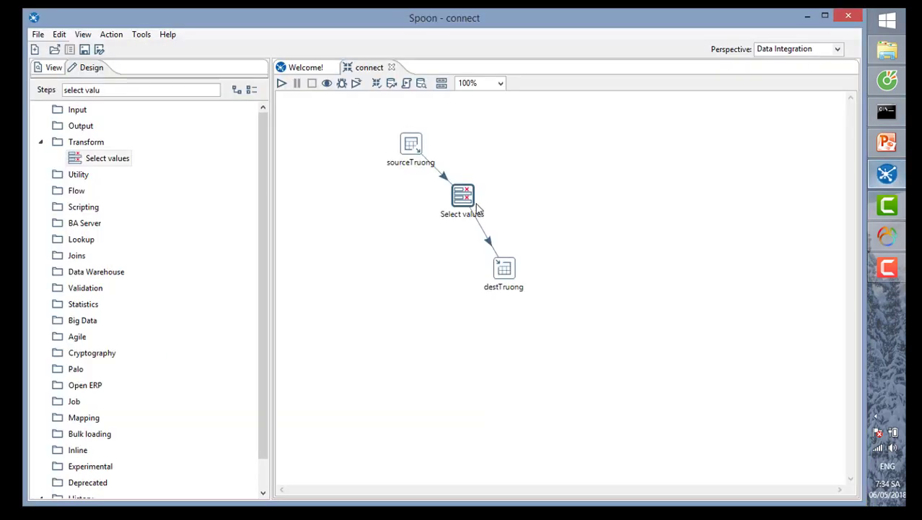
- Launch the connect transformation locally and read its log showing 515 rows written
{"action": "left_click", "coordinate": [282, 83]}
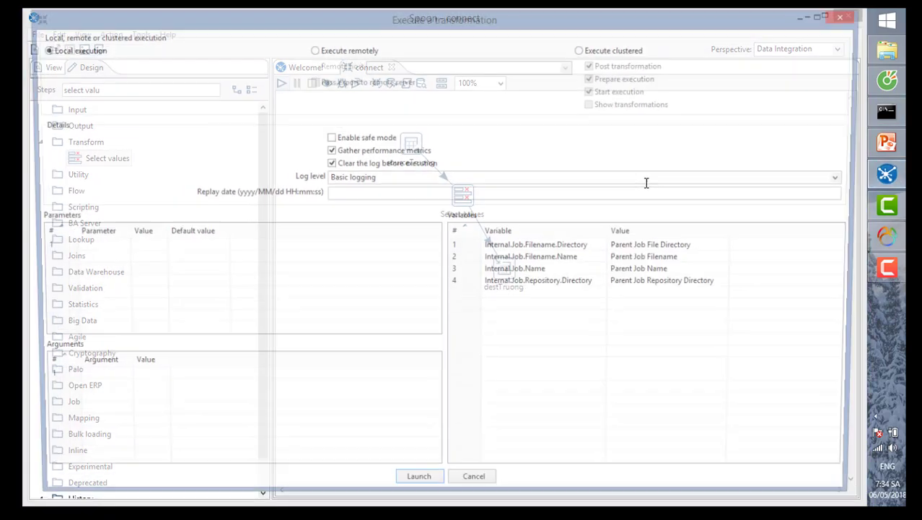
{"action": "left_click", "coordinate": [419, 489]}
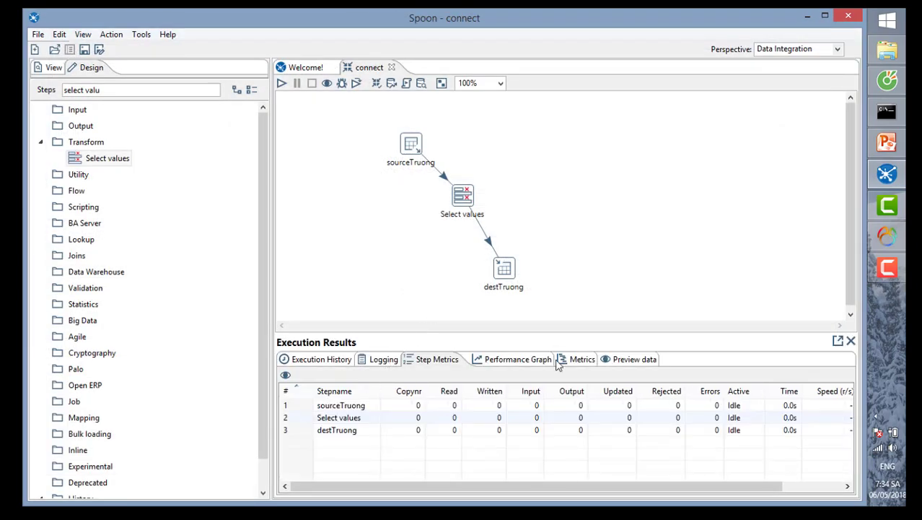
{"action": "left_click", "coordinate": [383, 363]}
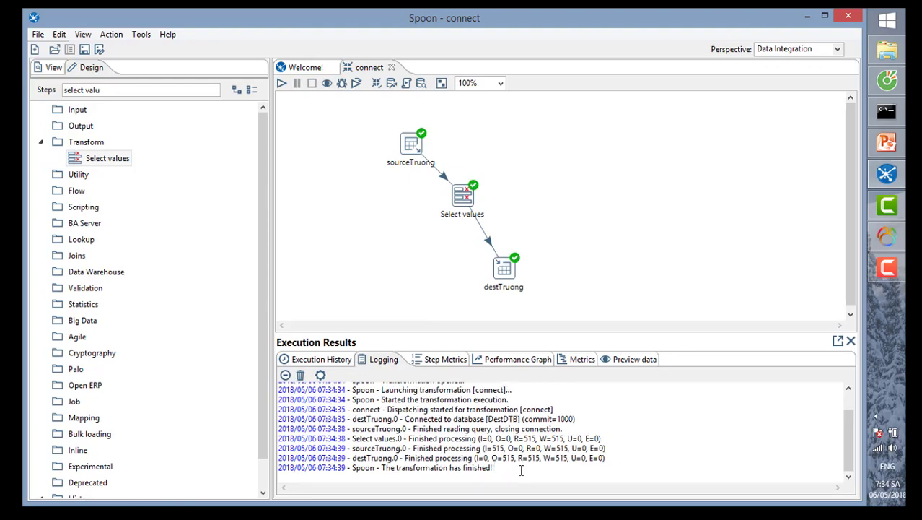
{"action": "left_click_drag", "start_coordinate": [495, 468], "coordinate": [214, 373]}
{"action": "left_click", "coordinate": [500, 439]}
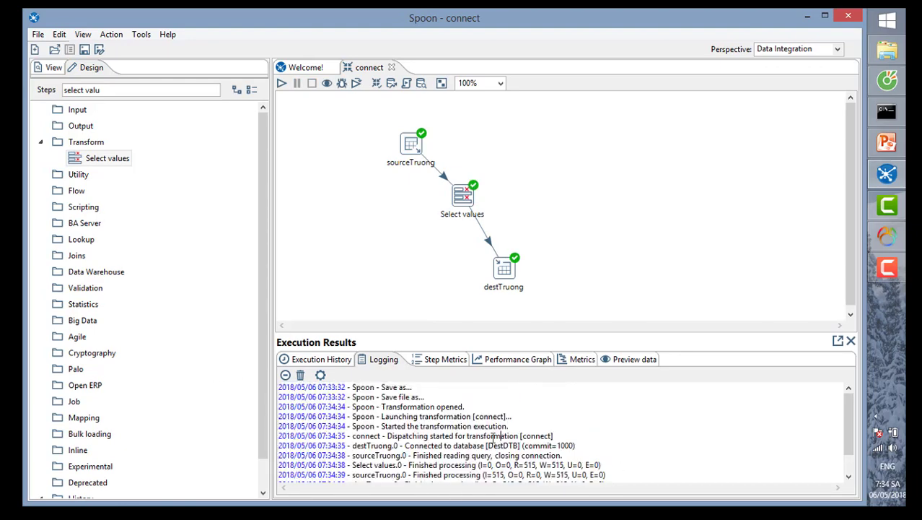
{"action": "left_click_drag", "start_coordinate": [389, 407], "coordinate": [430, 436]}
{"action": "left_click", "coordinate": [430, 436]}
{"action": "left_click_drag", "start_coordinate": [353, 410], "coordinate": [246, 407]}
{"action": "left_click", "coordinate": [526, 435]}
{"action": "scroll", "coordinate": [528, 431], "scroll_direction": "down", "scroll_amount": 1}
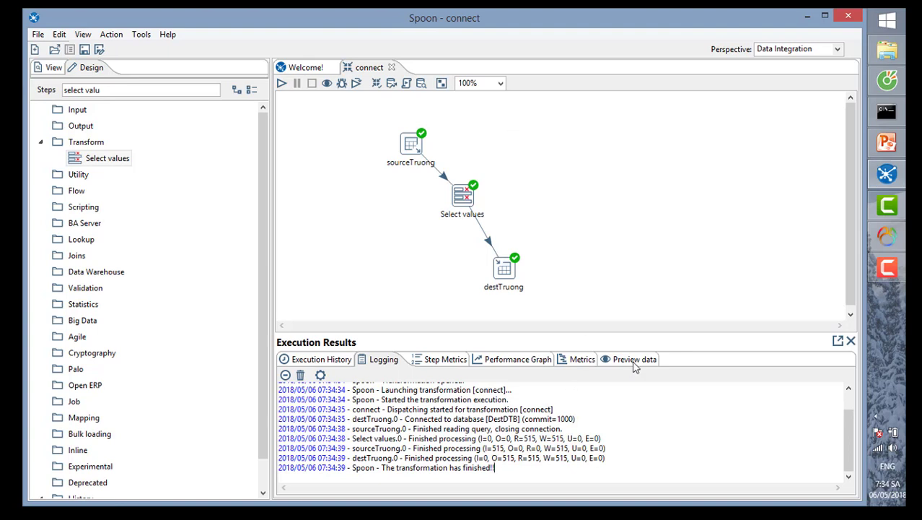
- Preview the rows of destTruong, Select values and sourceTruong, then switch back to Navicat
{"action": "left_click", "coordinate": [610, 357]}
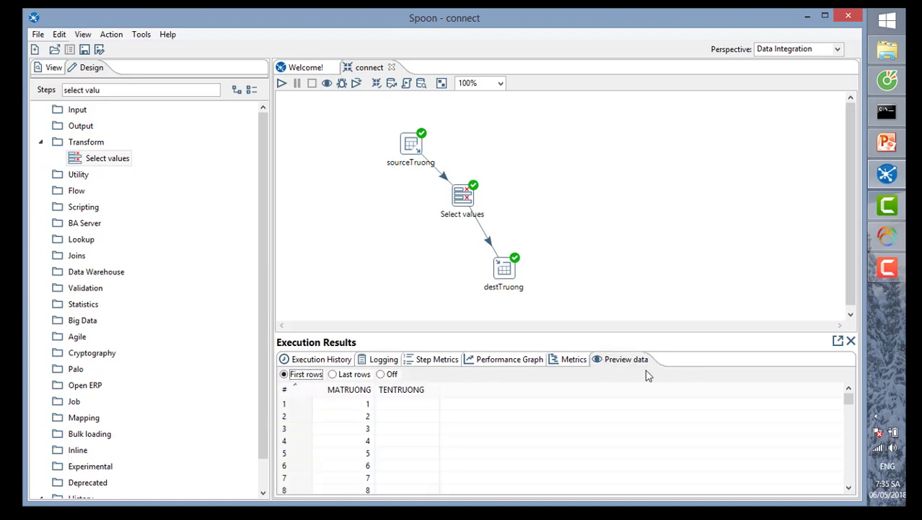
{"action": "left_click", "coordinate": [508, 267]}
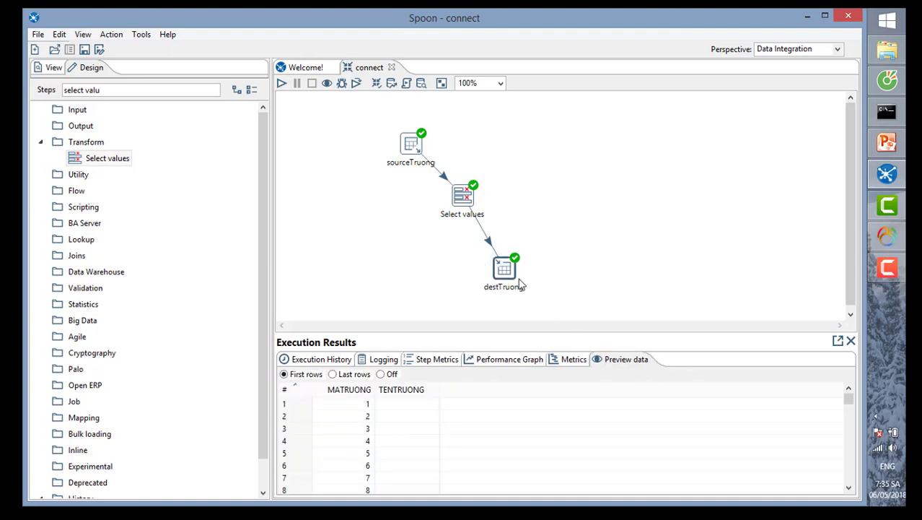
{"action": "left_click", "coordinate": [463, 198]}
{"action": "left_click", "coordinate": [413, 146]}
{"action": "left_click", "coordinate": [887, 236]}
{"action": "right_click", "coordinate": [603, 88]}
- Close all table tabs and open Dest_BTH1's dbo_TRUONG to check its 515 copied records
{"action": "left_click", "coordinate": [647, 127]}
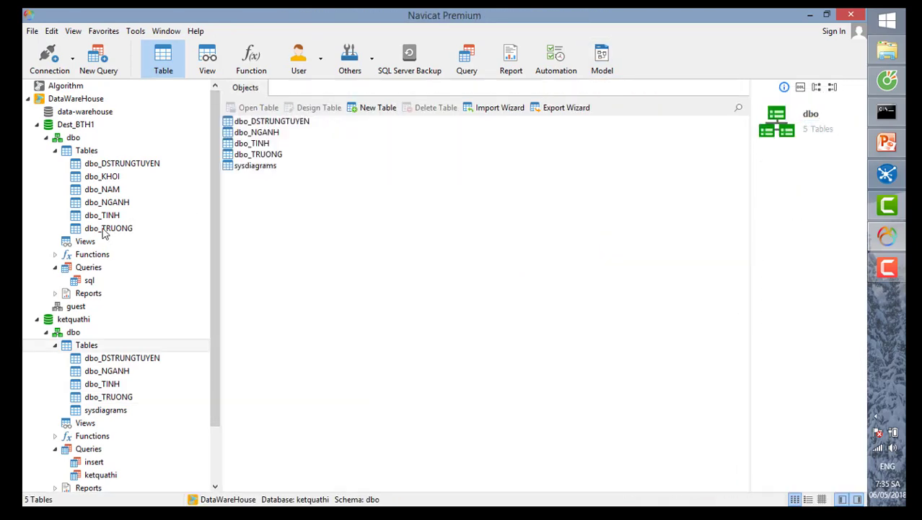
{"action": "double_click", "coordinate": [108, 228]}
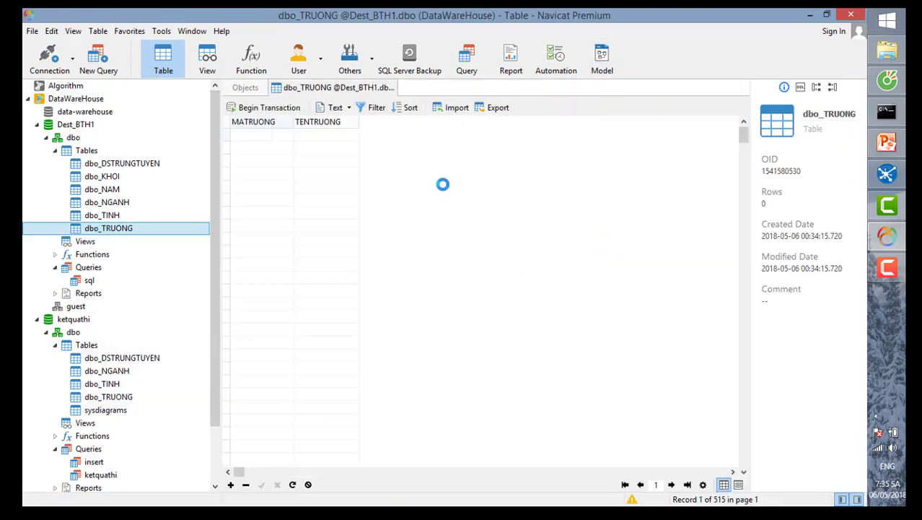
{"action": "left_click_drag", "start_coordinate": [744, 136], "coordinate": [744, 219]}
{"action": "key", "text": "ctrl+Home"}
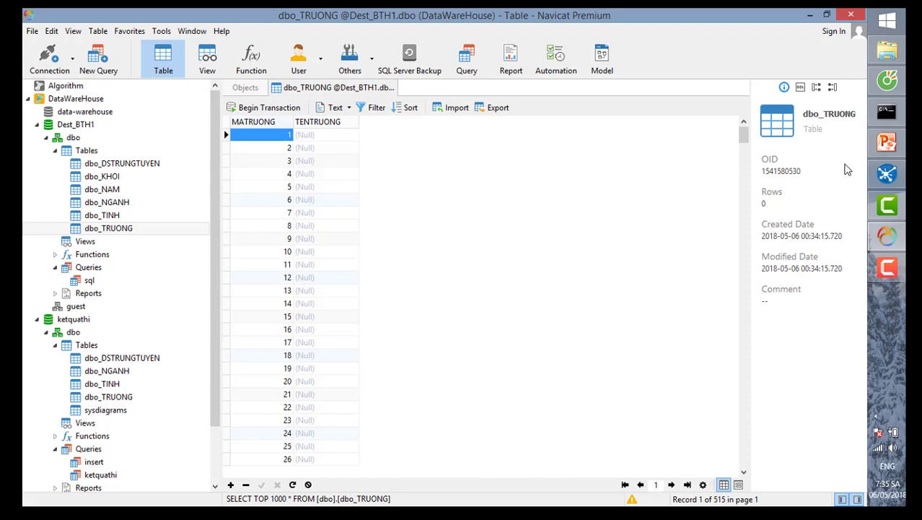
{"action": "left_click", "coordinate": [887, 270]}
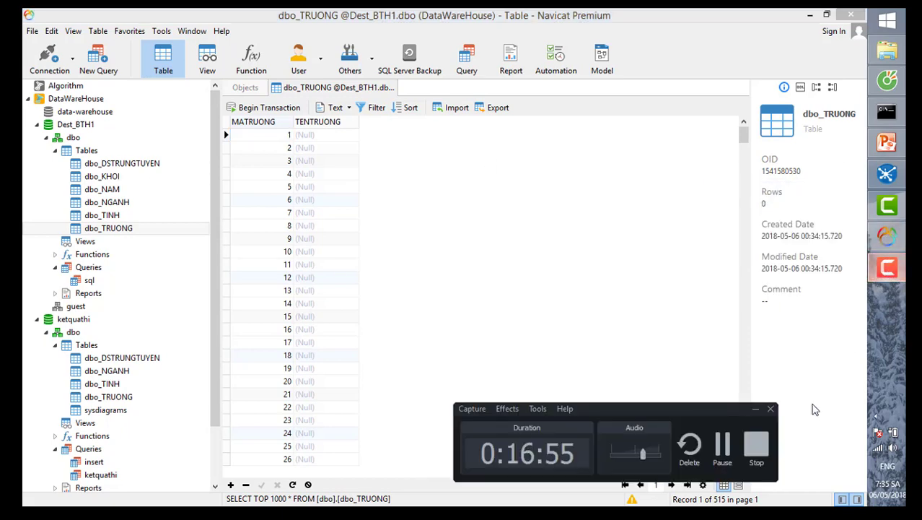